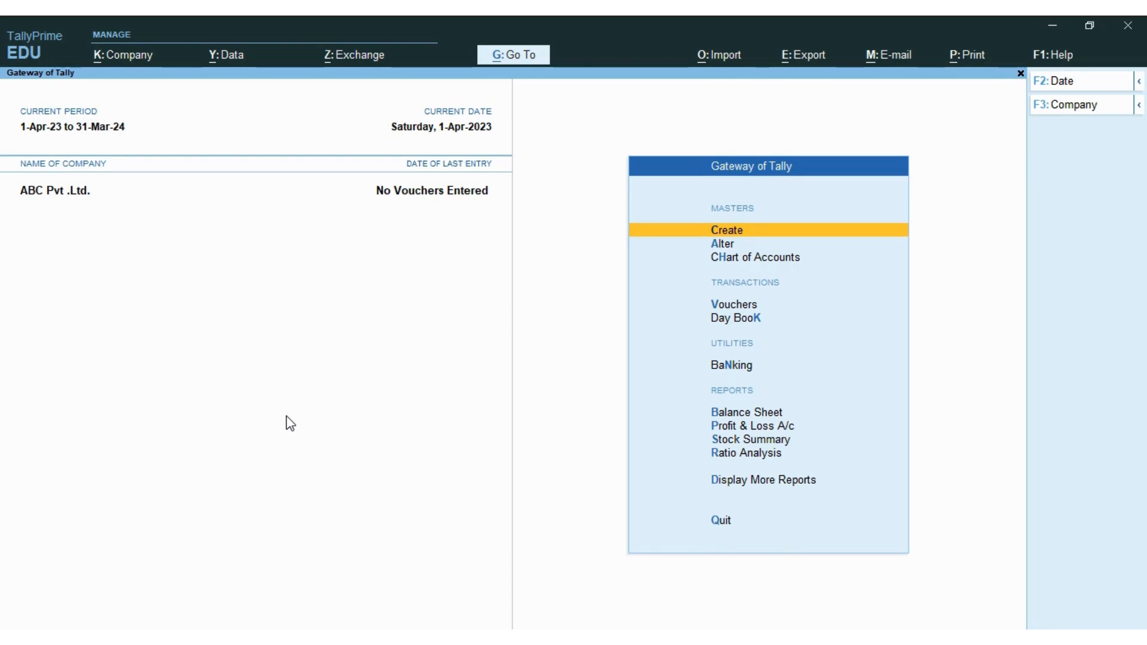
- Open voucher entry, switch it from Sales to Purchase, and consult the supplier's tax invoice
key("alt+Tab")
key("Down")
key("Down")
key("Down")
key("Down")
key("Up")
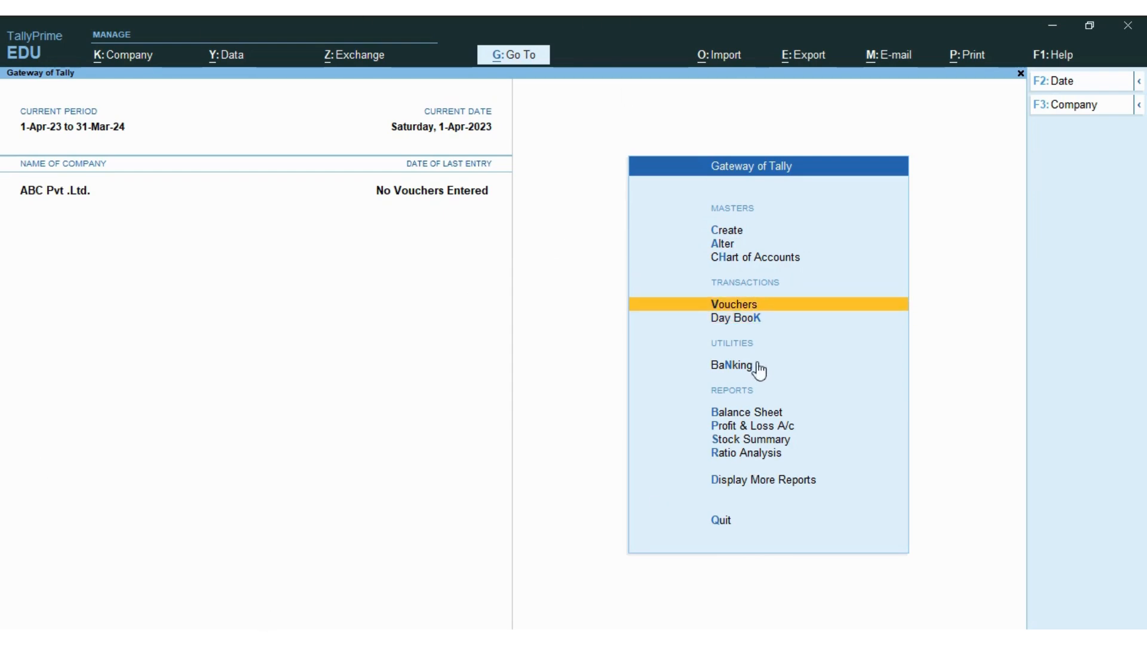
key("Return")
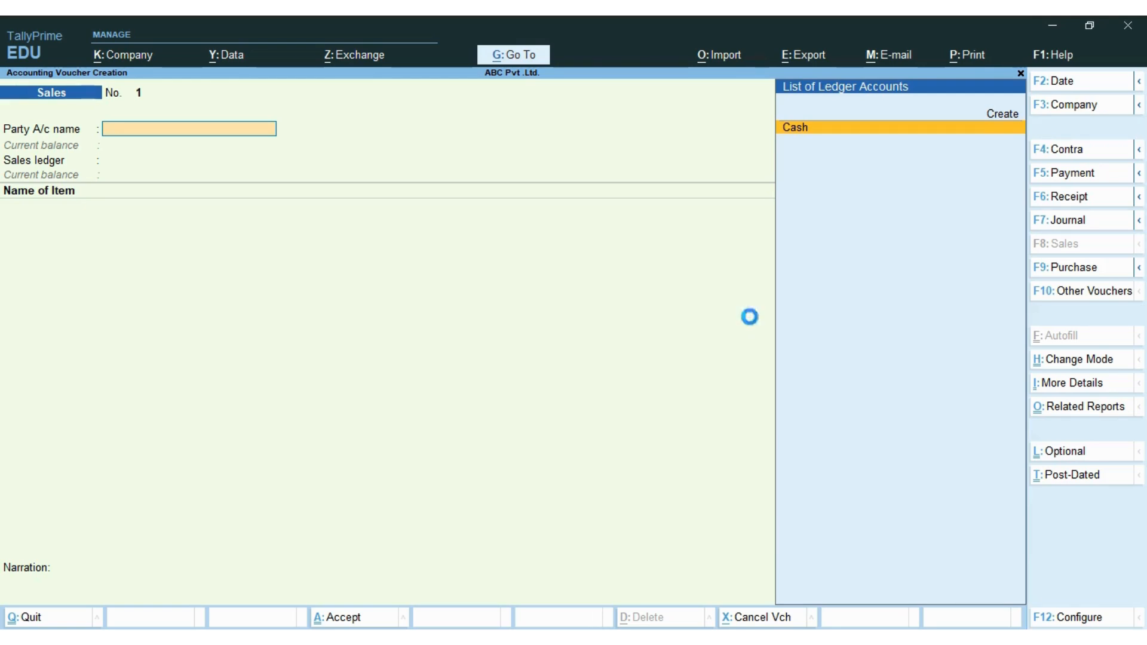
key("F9")
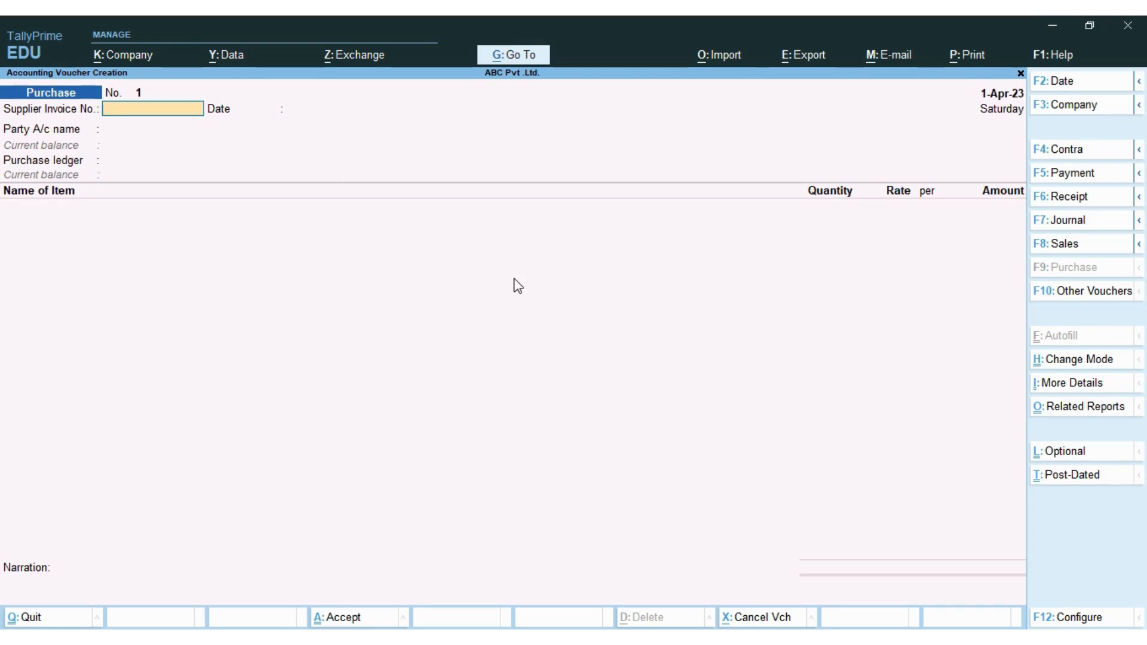
key("alt+Tab")
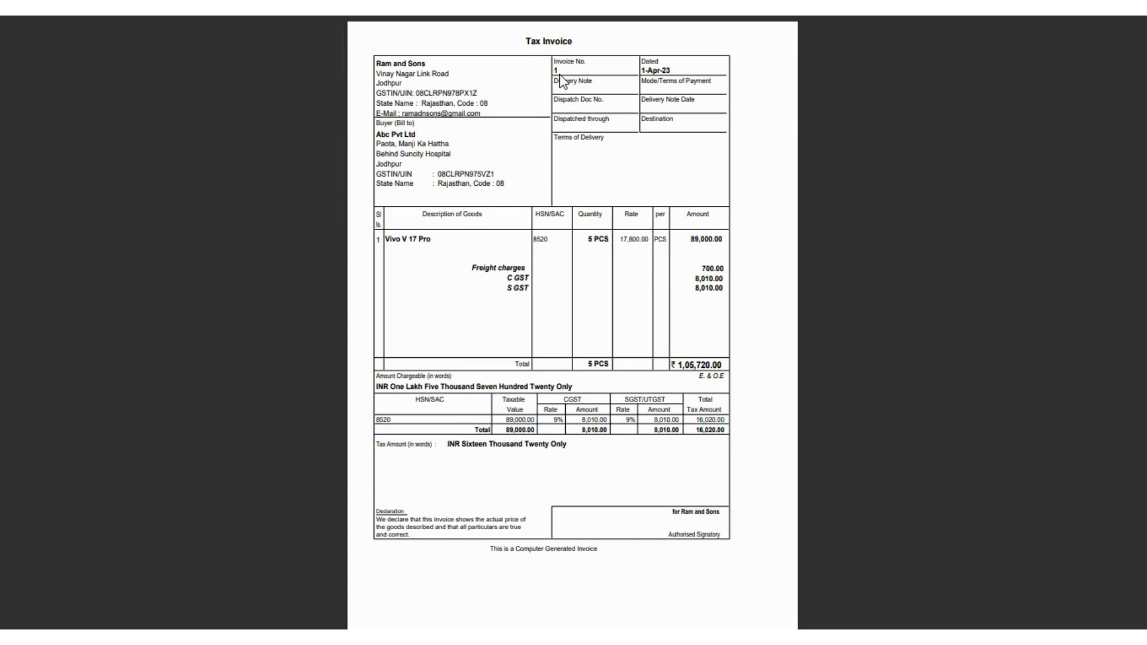
- Enter supplier invoice number 1 and accept the date 1-Apr-23 on the Purchase voucher
key("alt+Tab")
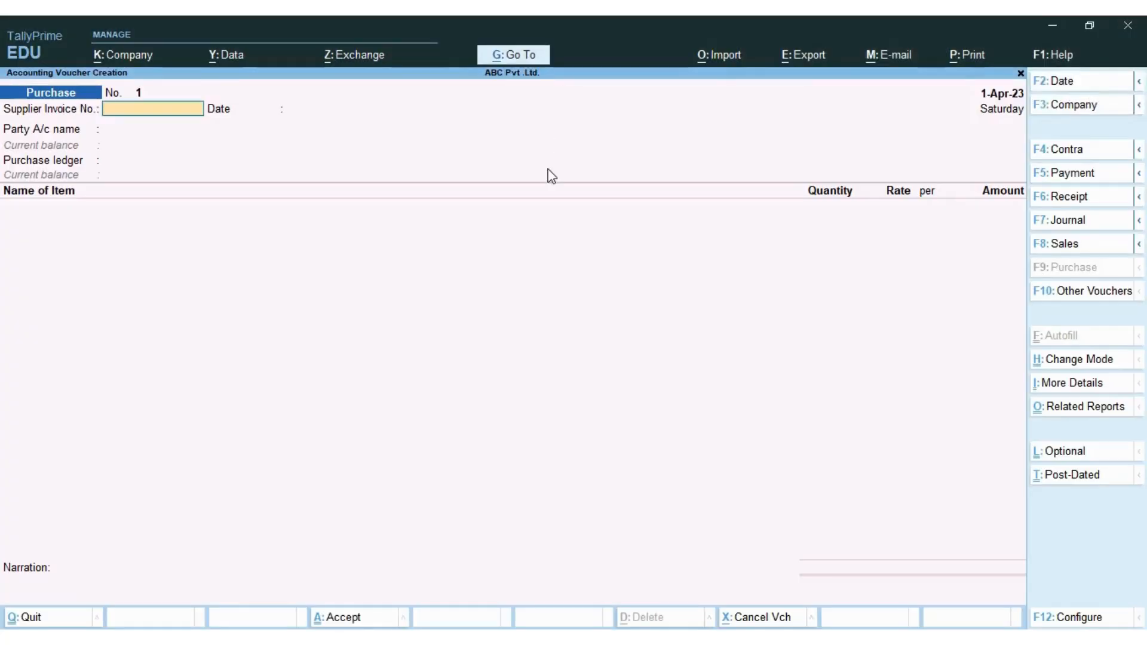
type("1")
key("Return")
key("alt+Tab")
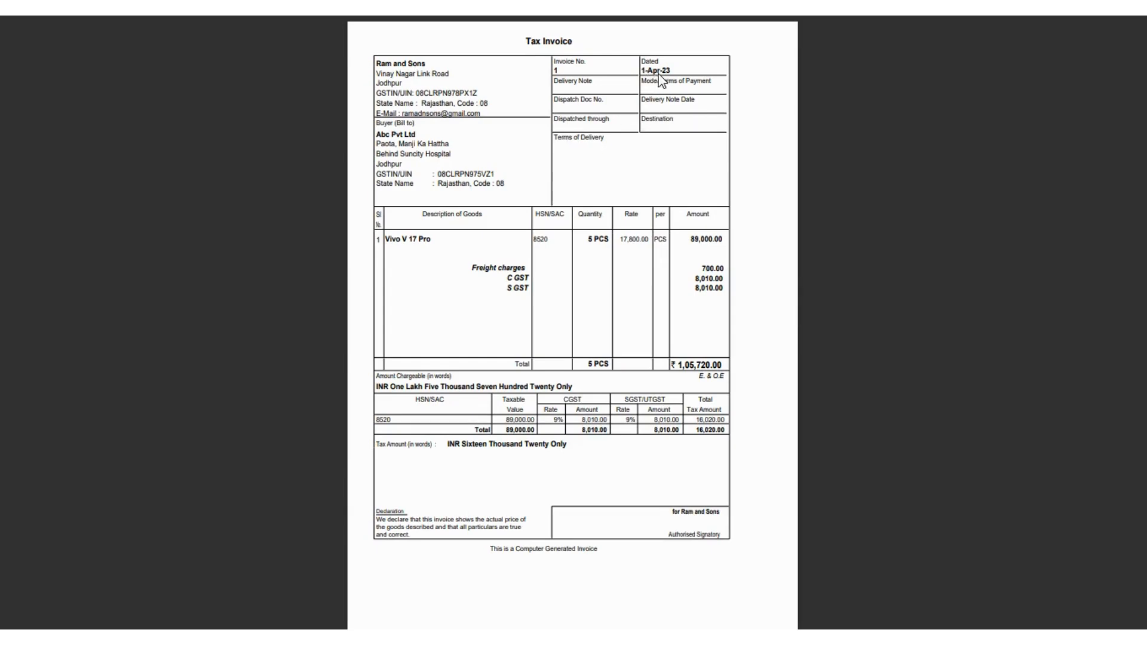
key("alt+Tab")
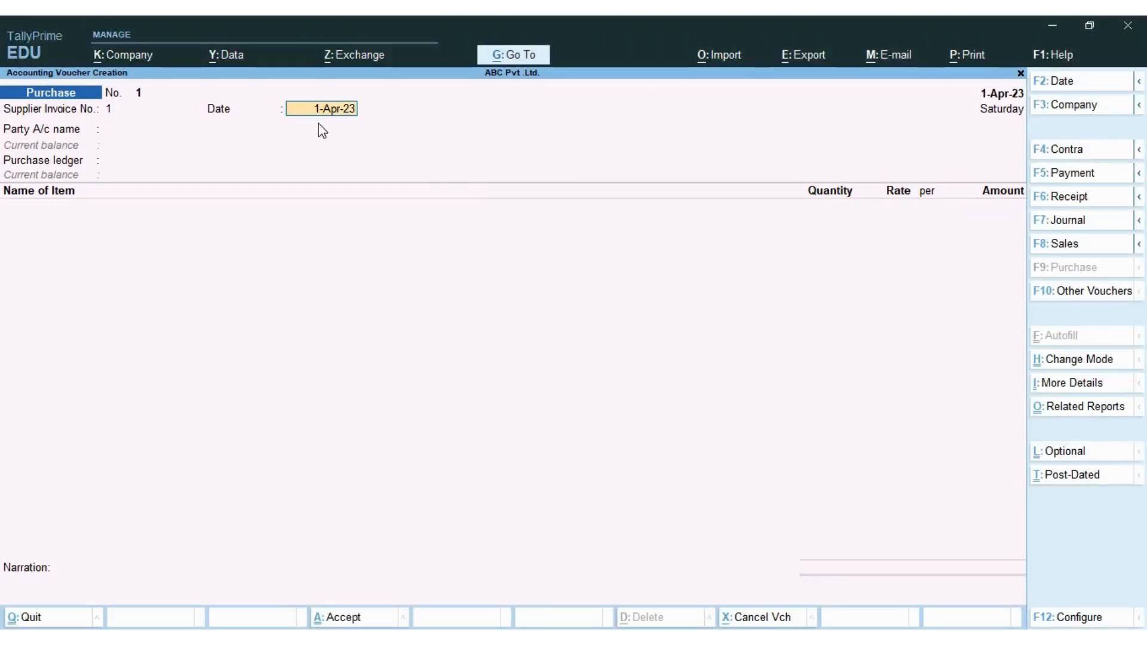
key("Return")
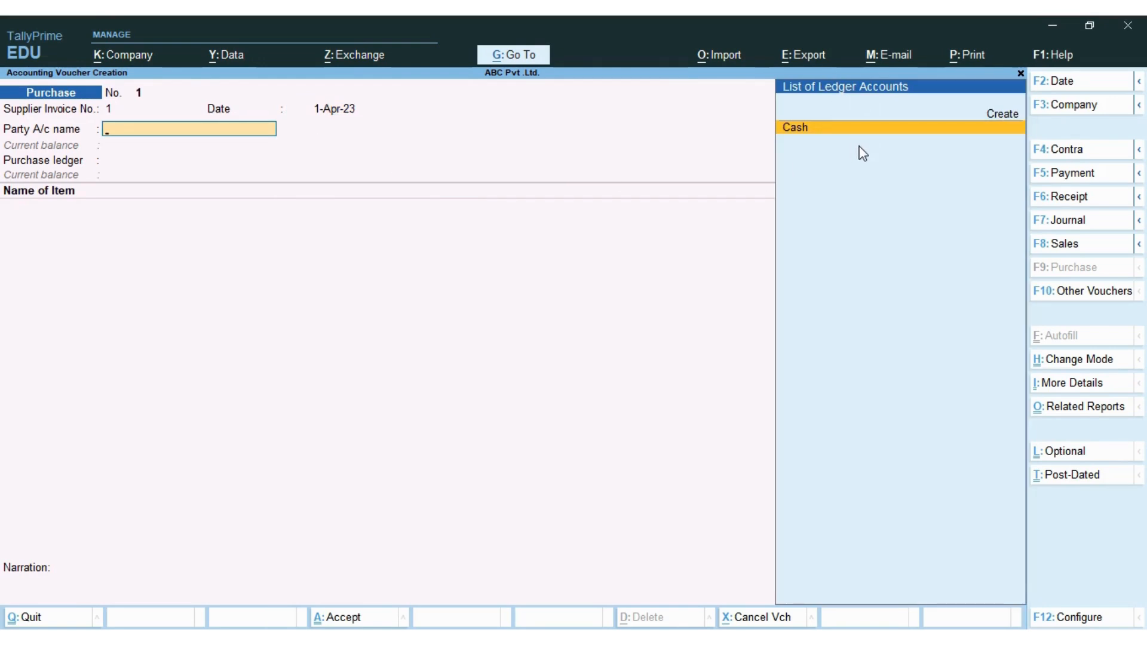
key("alt+Tab")
key("Up")
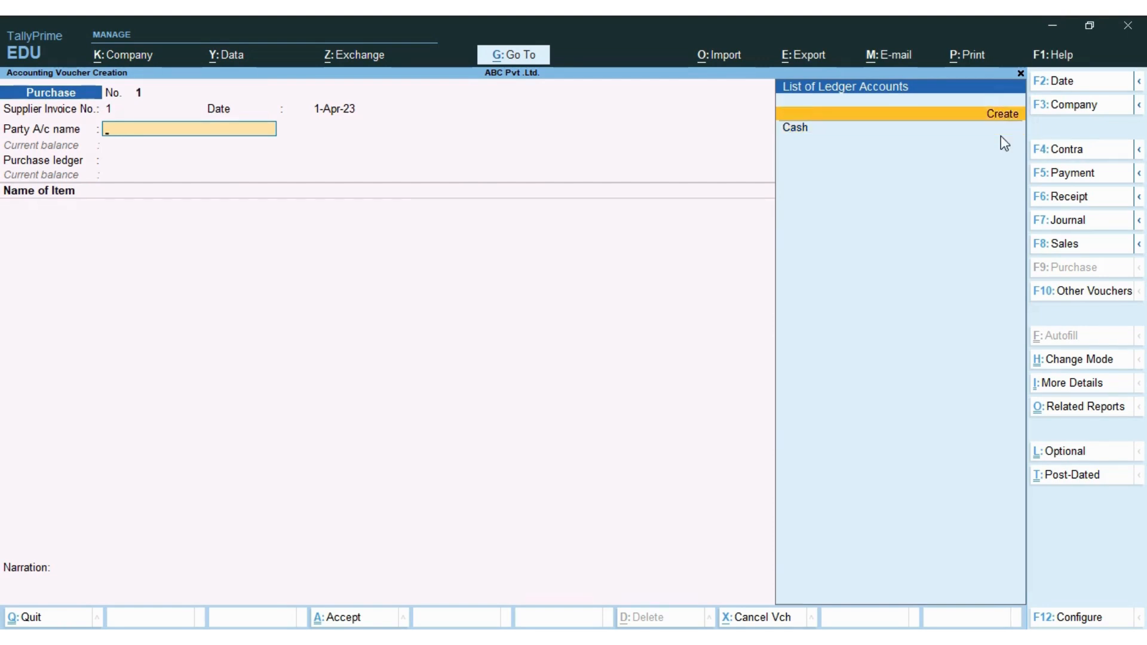
- Start a new party ledger named RAM AND SONS, correcting the misspelt name
key("Return")
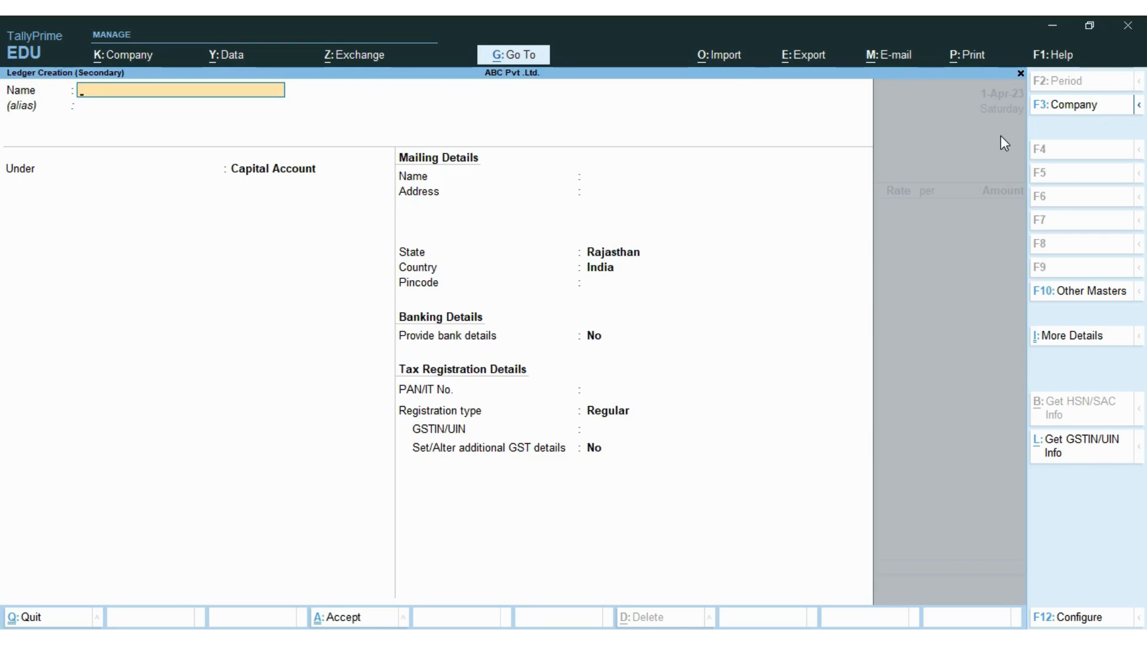
type("RAM AND SONS")
key("Return")
key("Return")
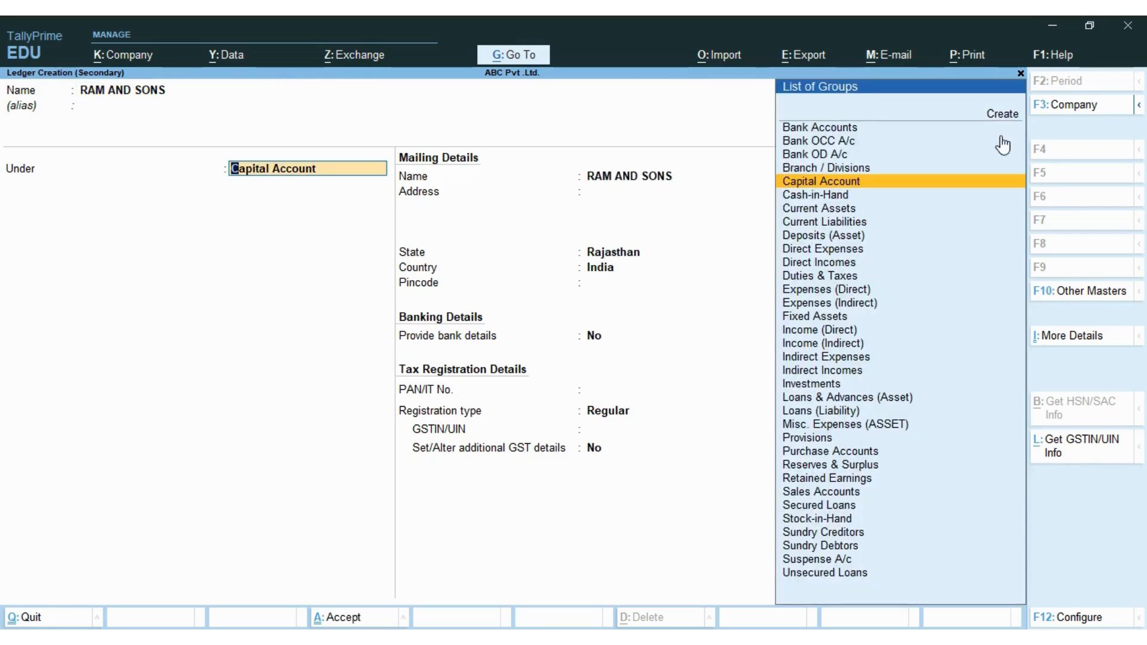
- Place the ledger under Sundry Creditors, keeping bill-by-bill balances and skipping the credit period
type("SUN")
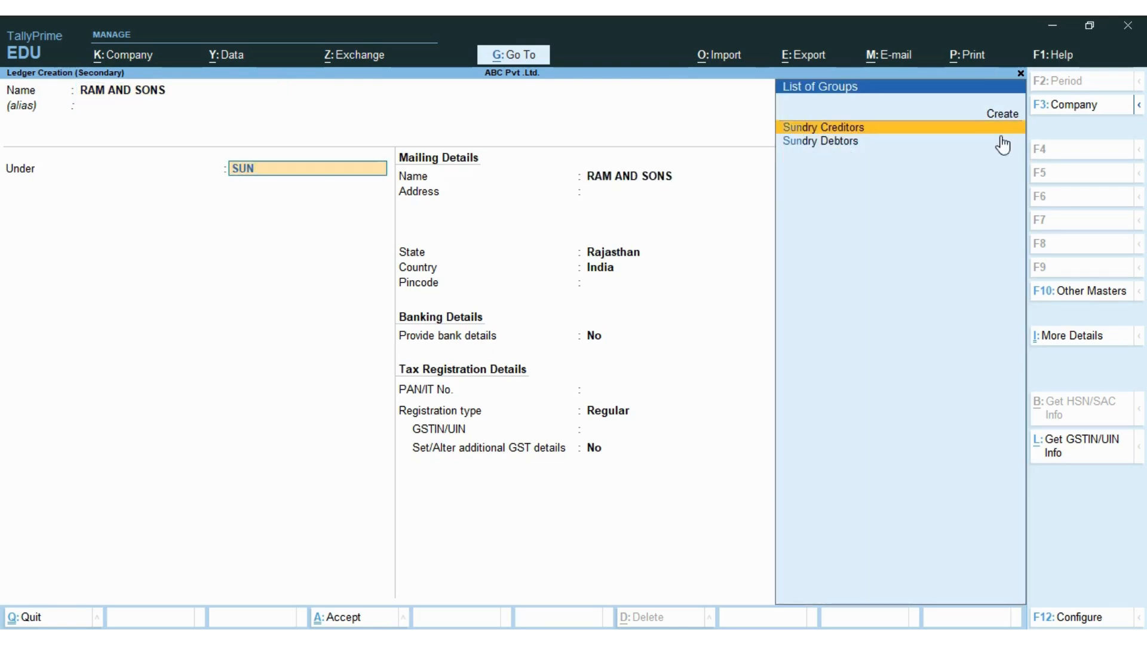
key("Return")
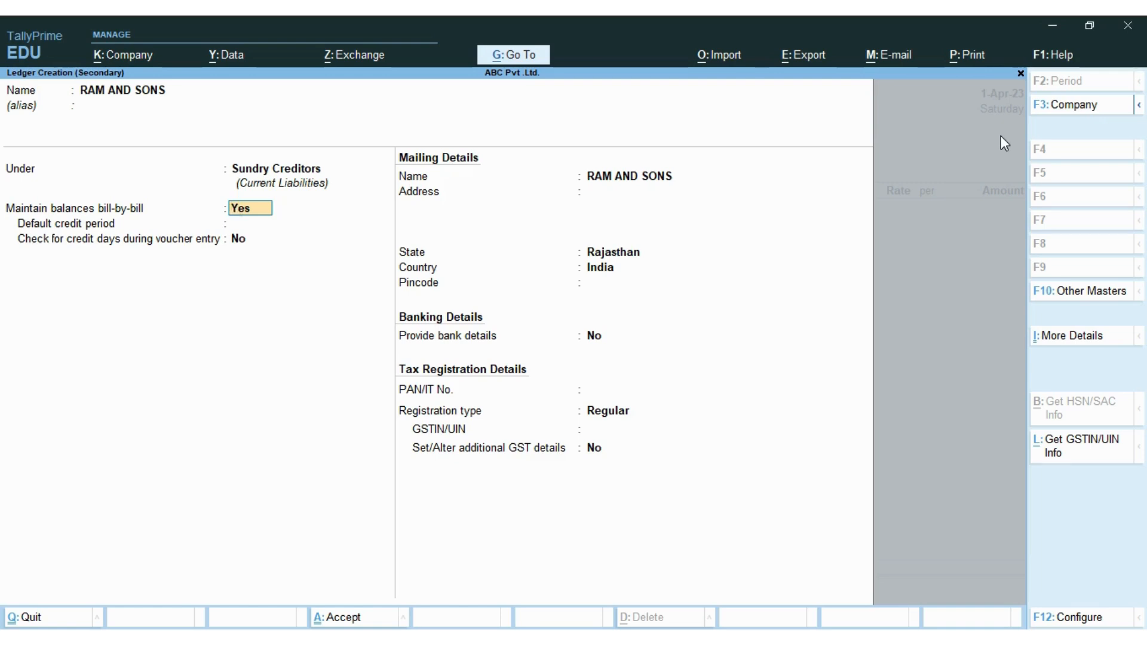
key("BackSpace")
key("Down")
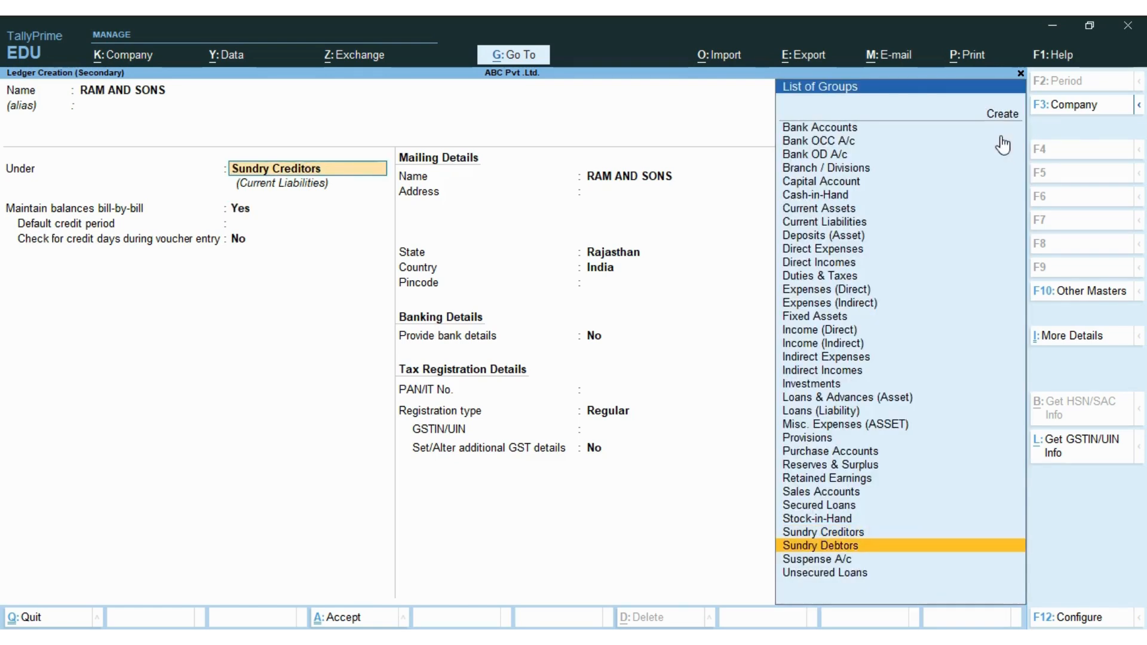
key("Up")
key("Return")
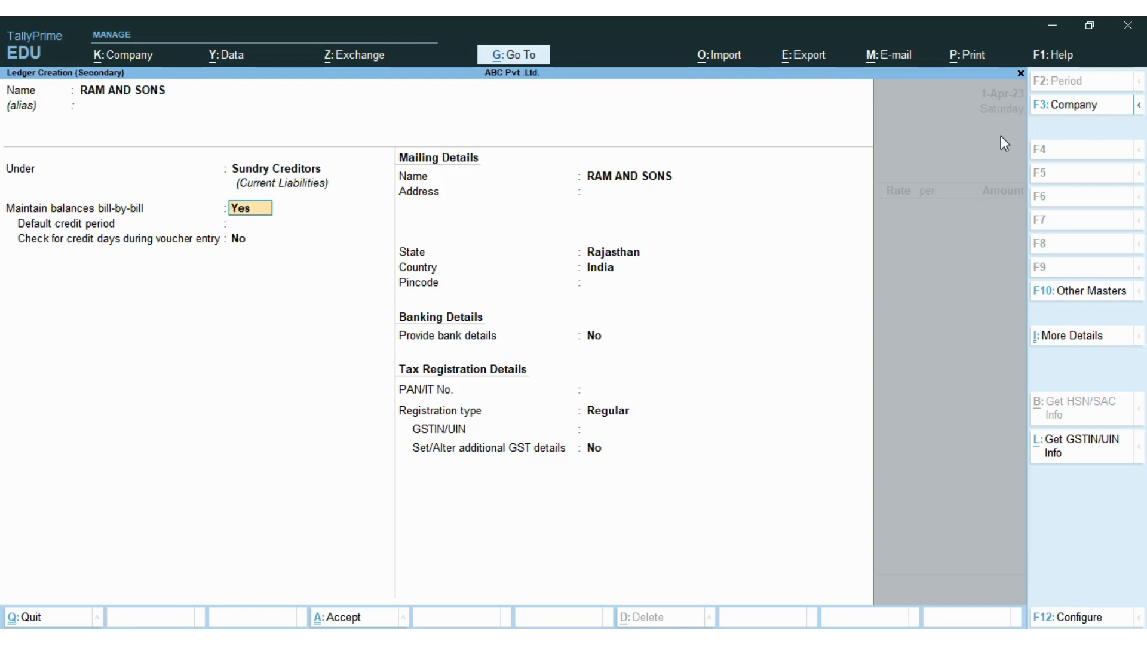
key("Return")
key("Return")
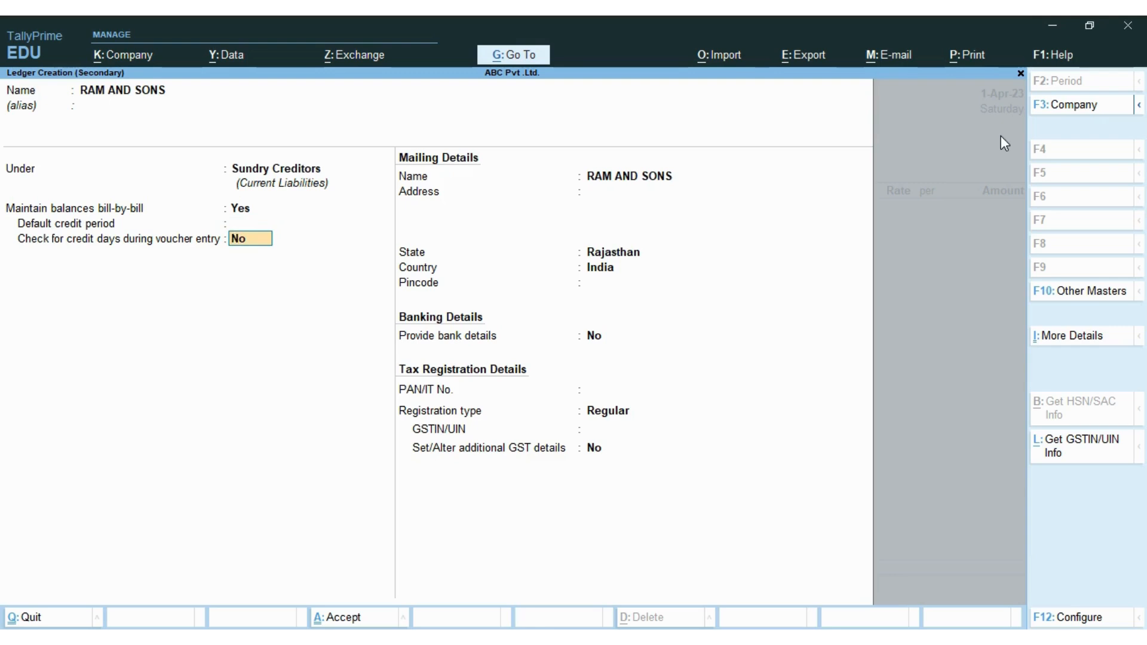
key("Return")
key("Return")
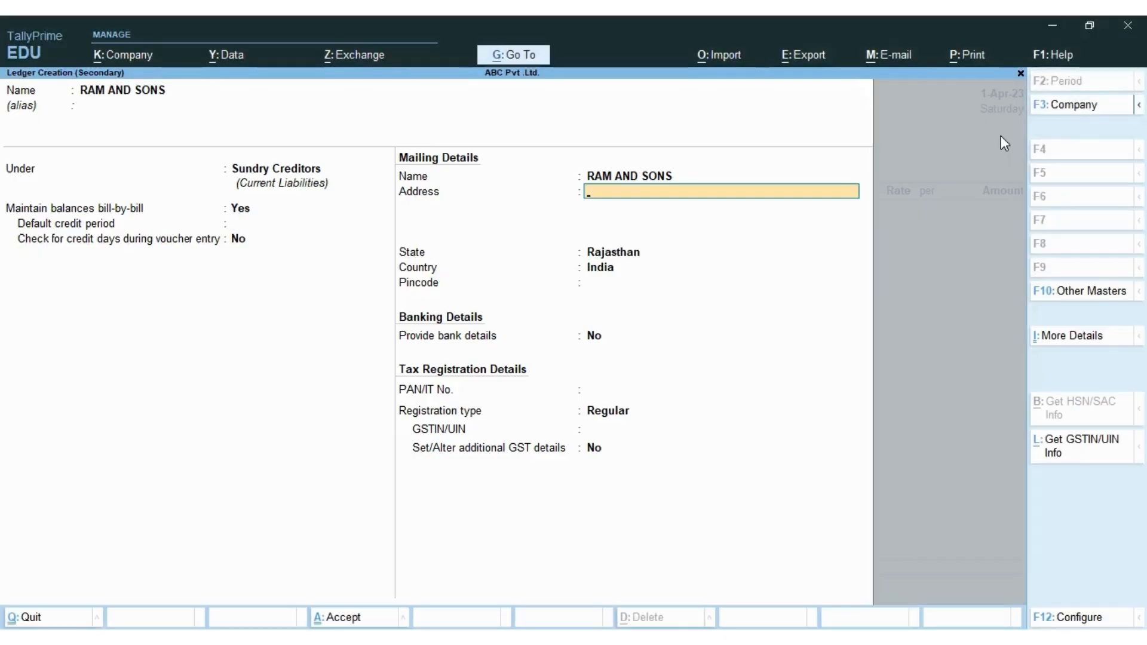
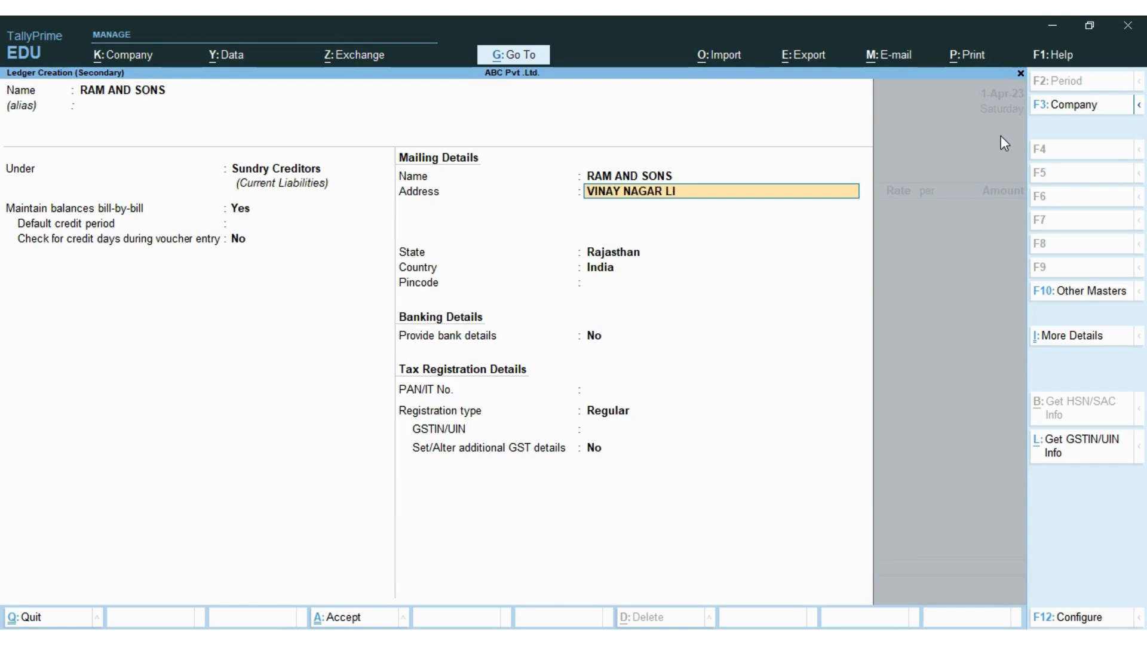
- Enter the supplier's two-line address, Rajasthan as the state, and the pincode
key("Return")
key("Return")
key("Return")
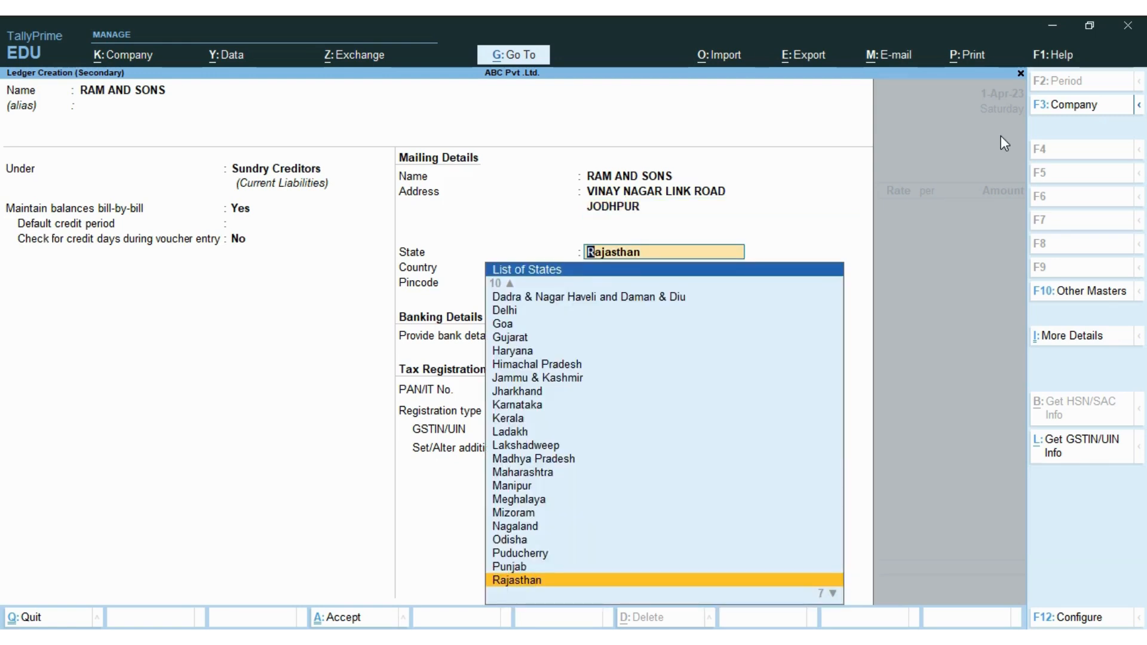
key("Return")
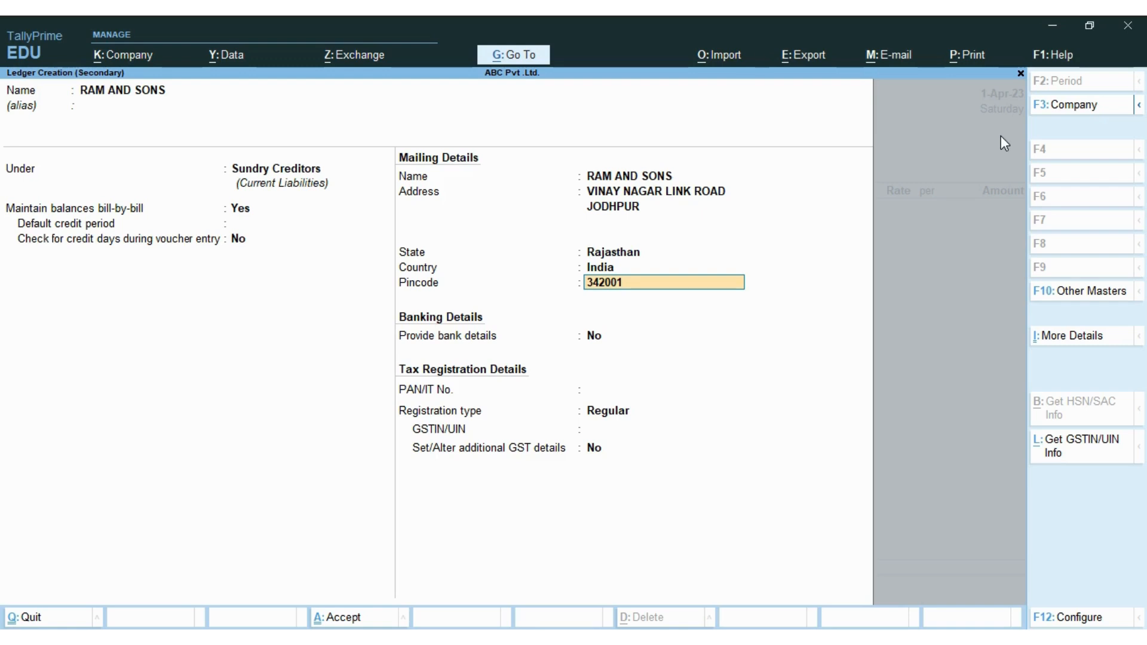
key("Return")
- Keep Regular GST registration and enter the supplier's GSTIN from the invoice
key("Return")
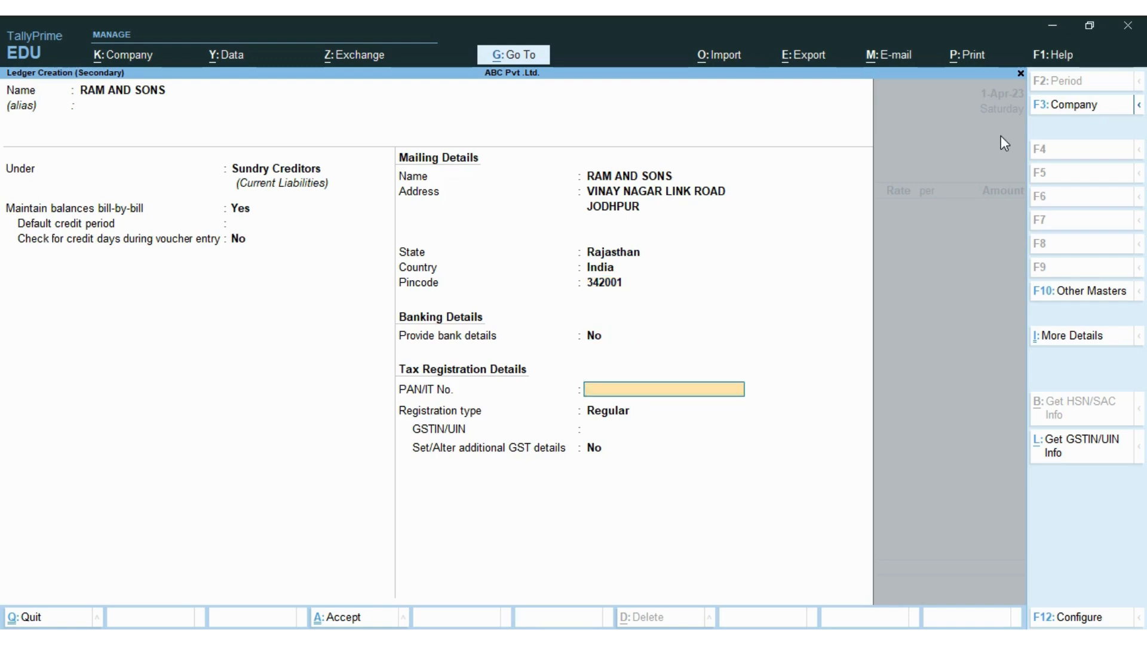
key("Return")
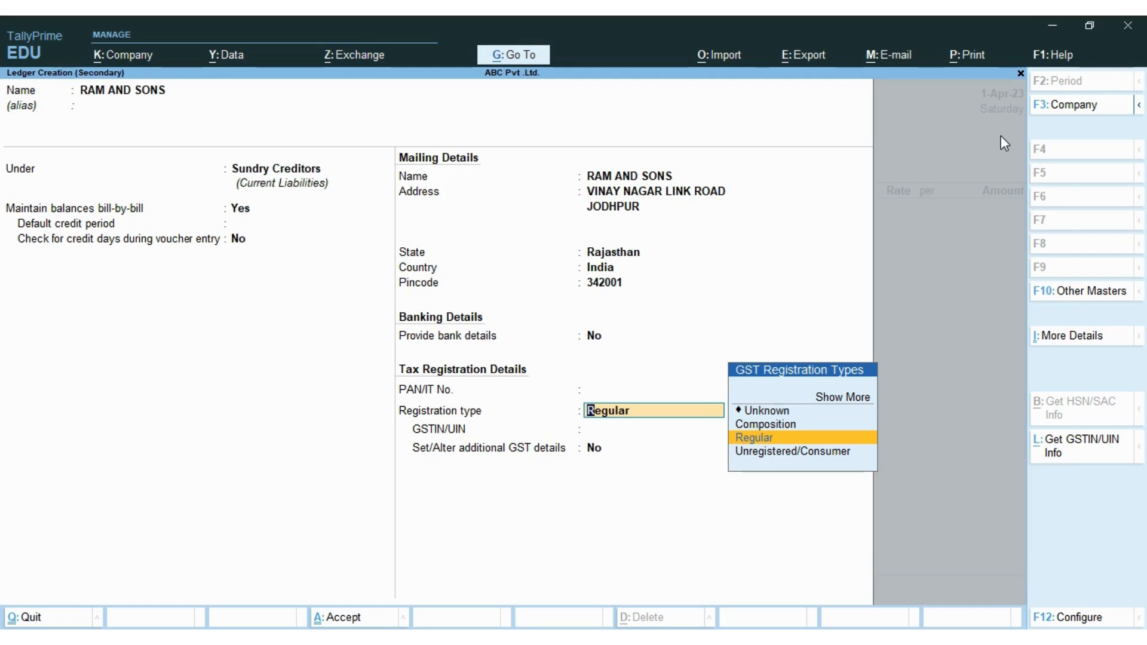
key("Return")
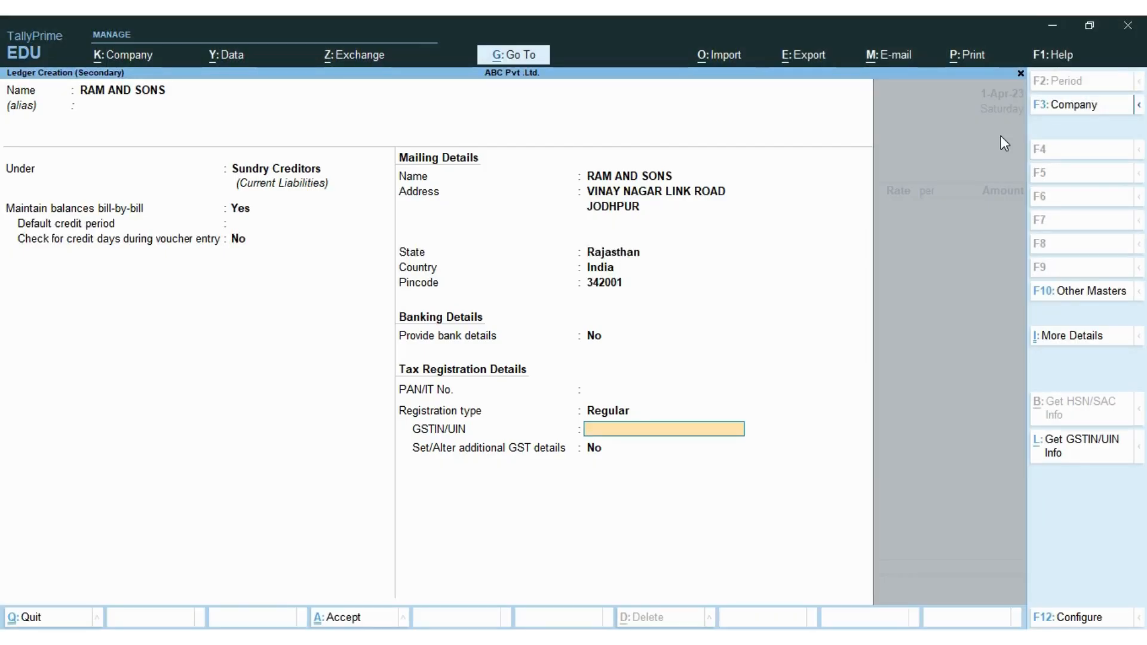
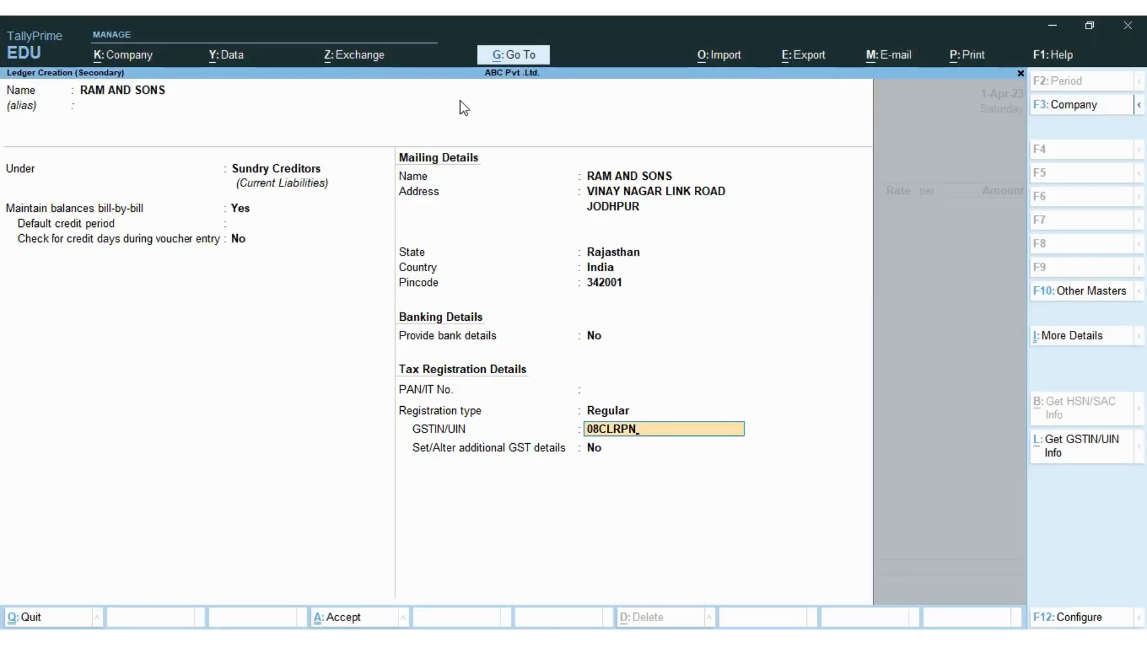
key("Return")
key("Return")
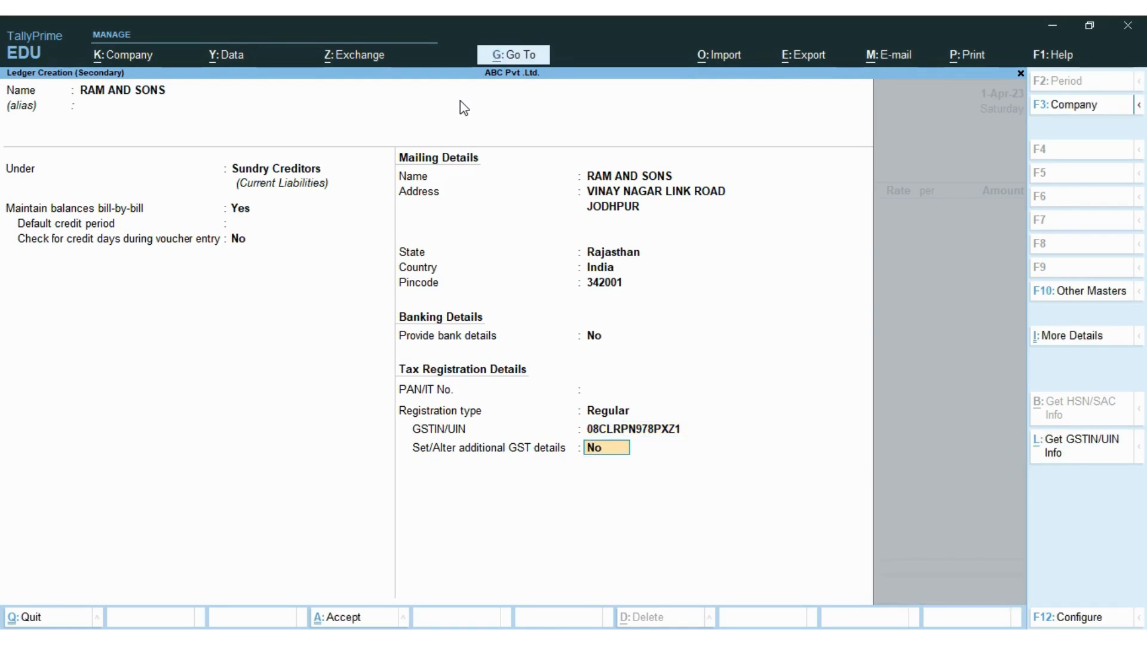
- Save the RAM AND SONS ledger and accept the receipt and party details
key("Return")
key("Return")
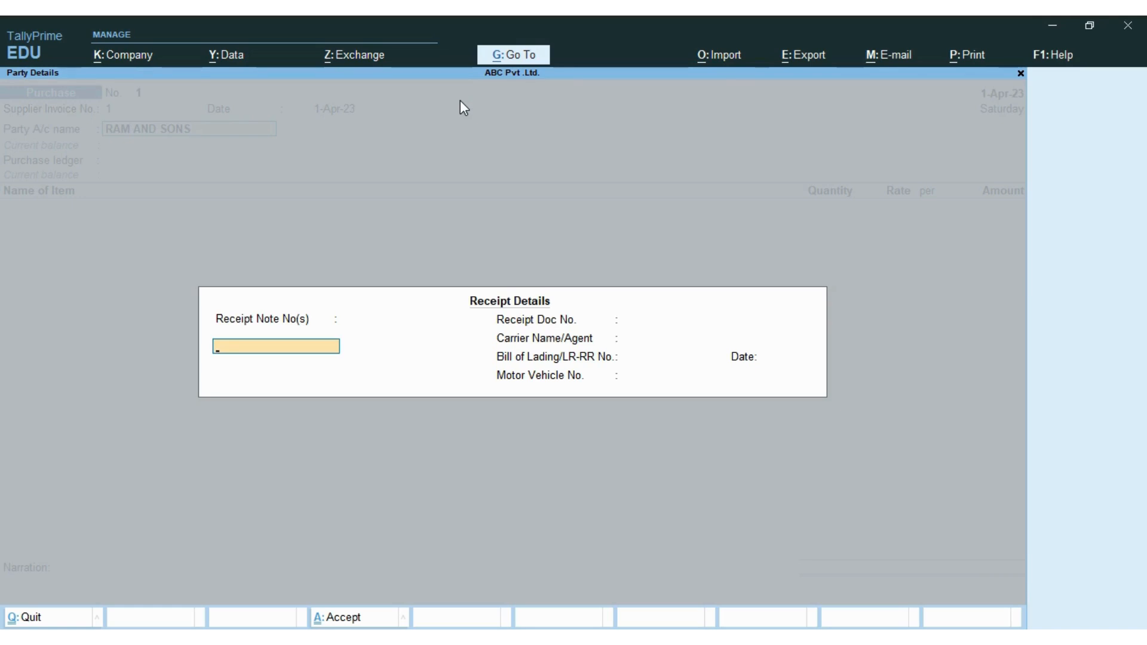
key("Return")
key("Return")
key("Return")
key("Return")
key("Return")
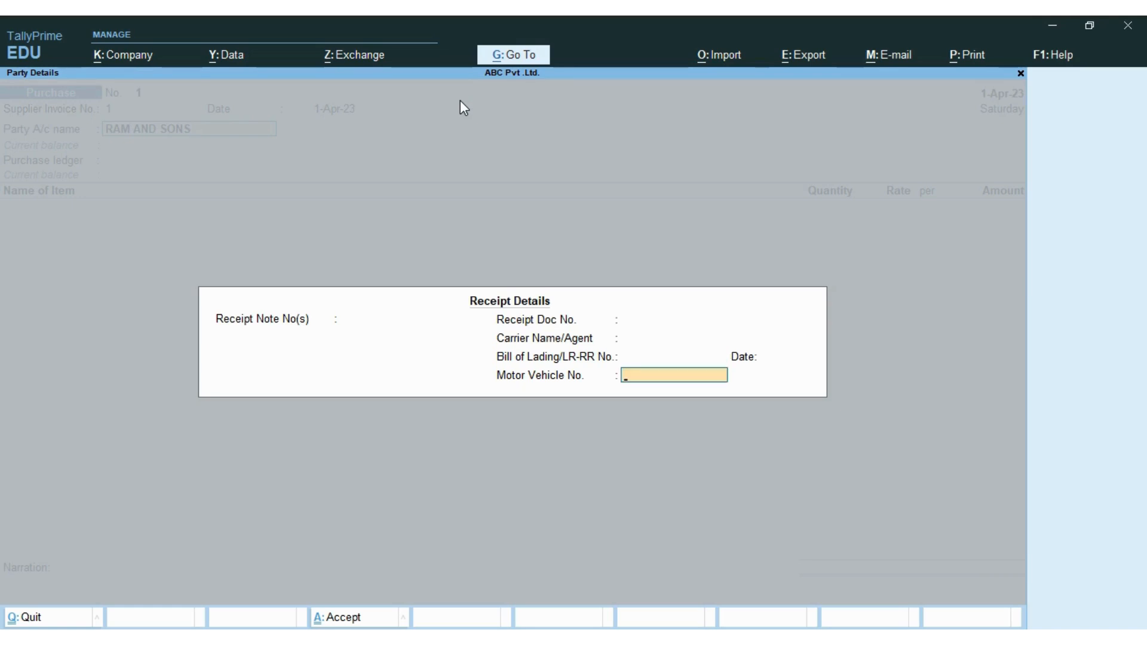
key("Return")
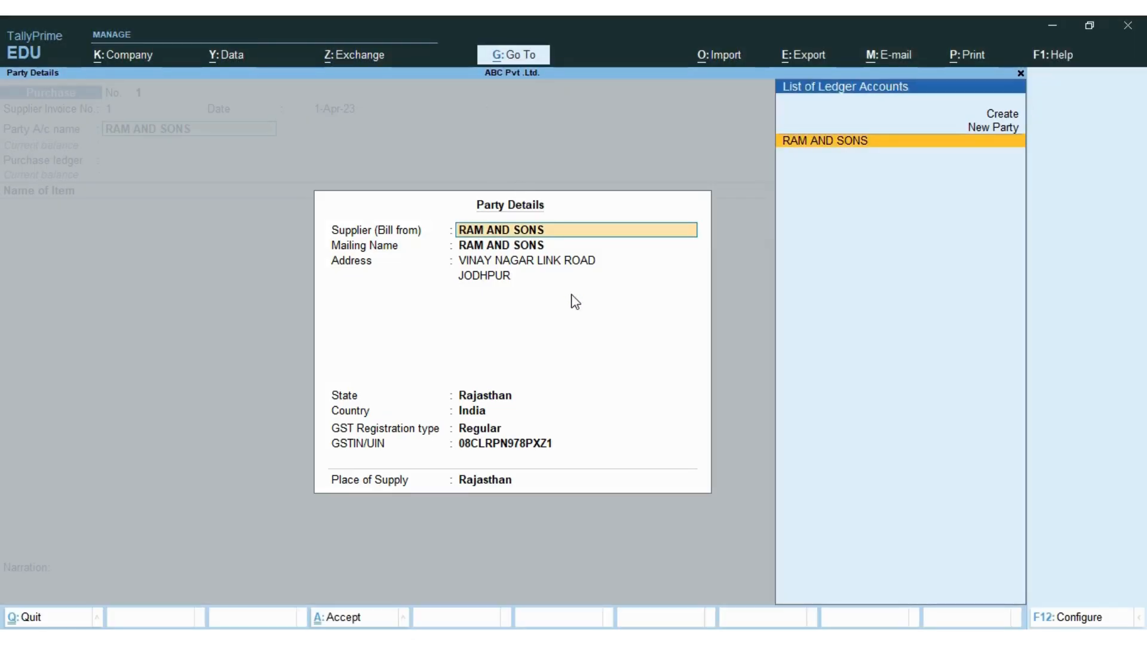
key("Return")
key("Return")
key("Return")
key("Return")
key("Return")
key("Return")
key("Return")
key("Return")
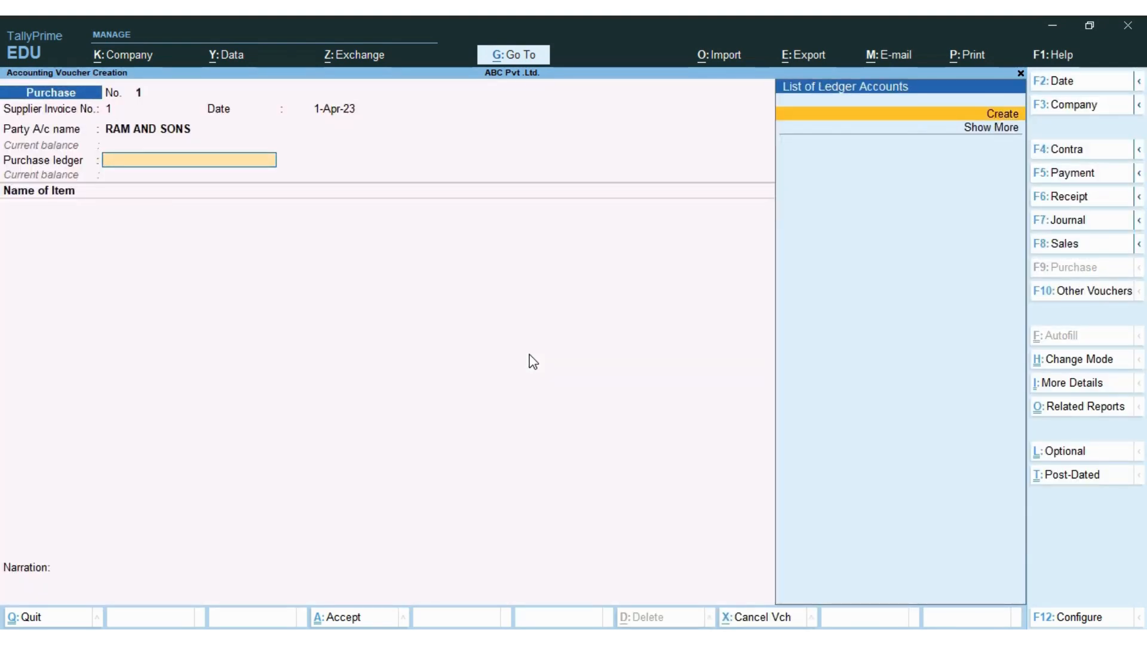
- Create a PURCHASE A/C ledger under Purchase Accounts and use it as the purchase ledger
key("alt+c")
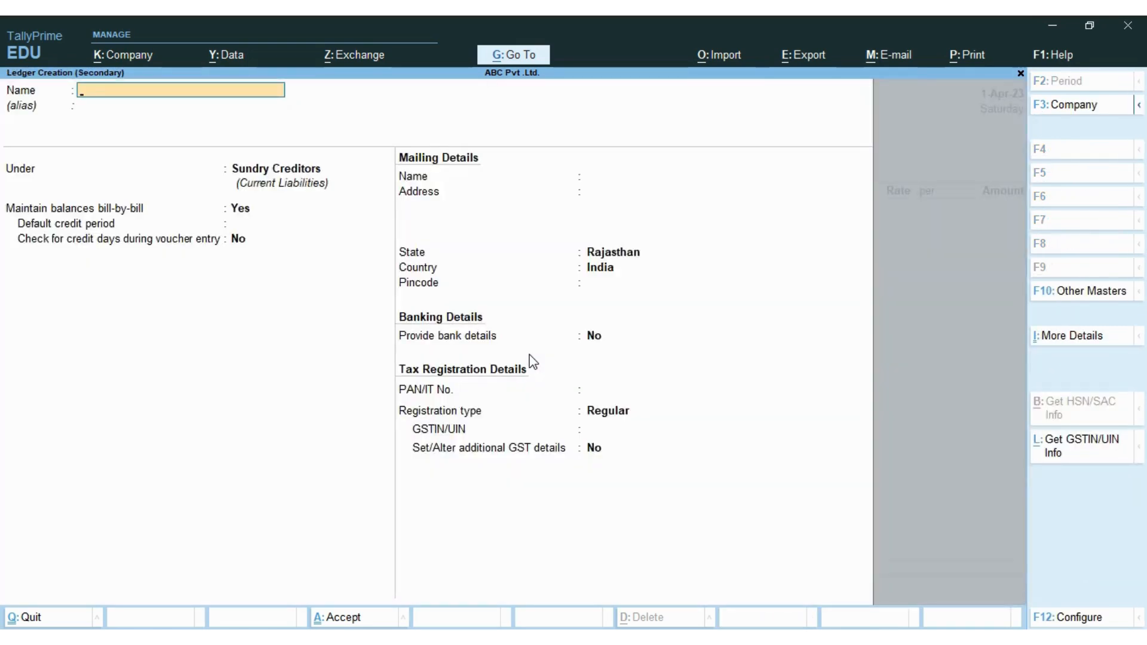
type("PURCHASE A/C")
key("Return")
key("Return")
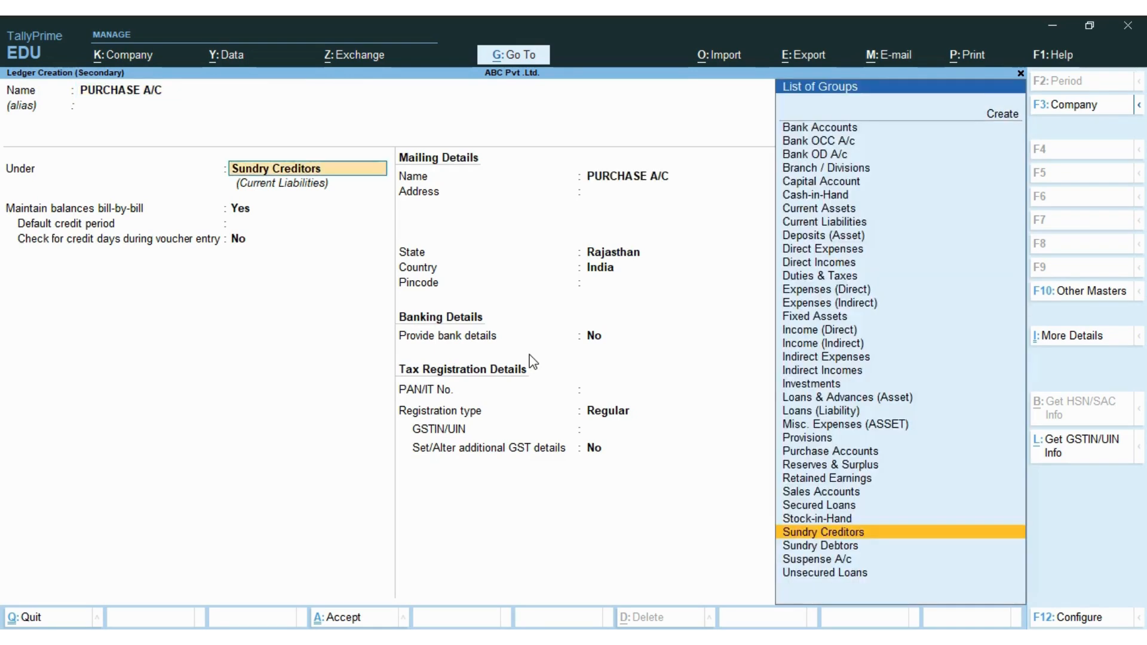
type("PU")
key("Return")
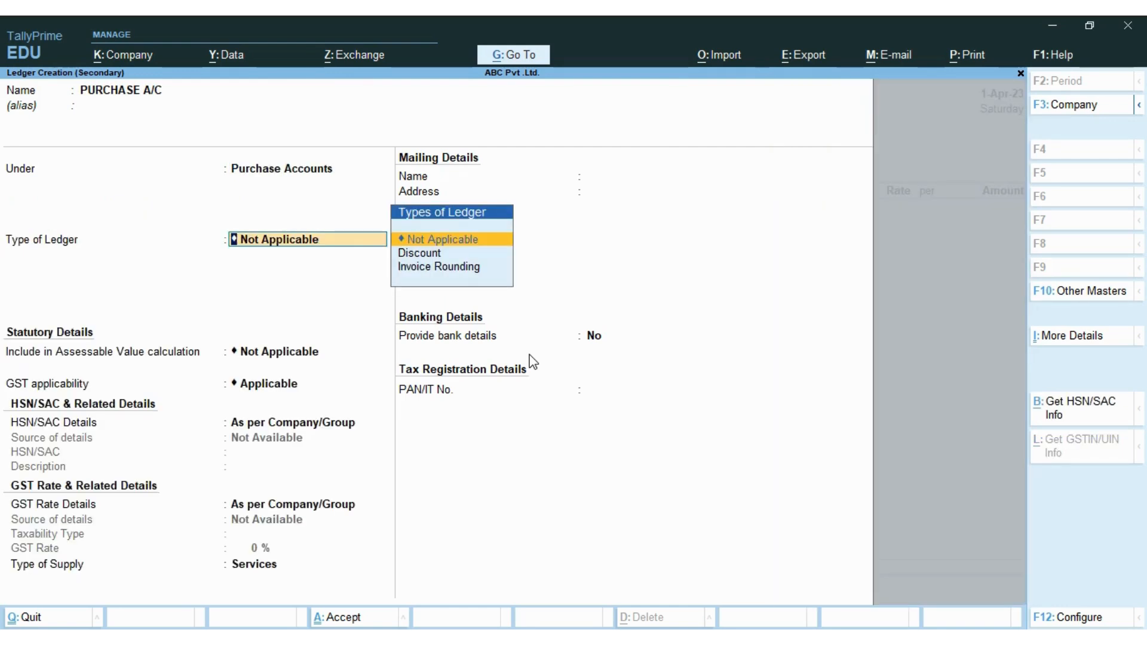
key("ctrl+a")
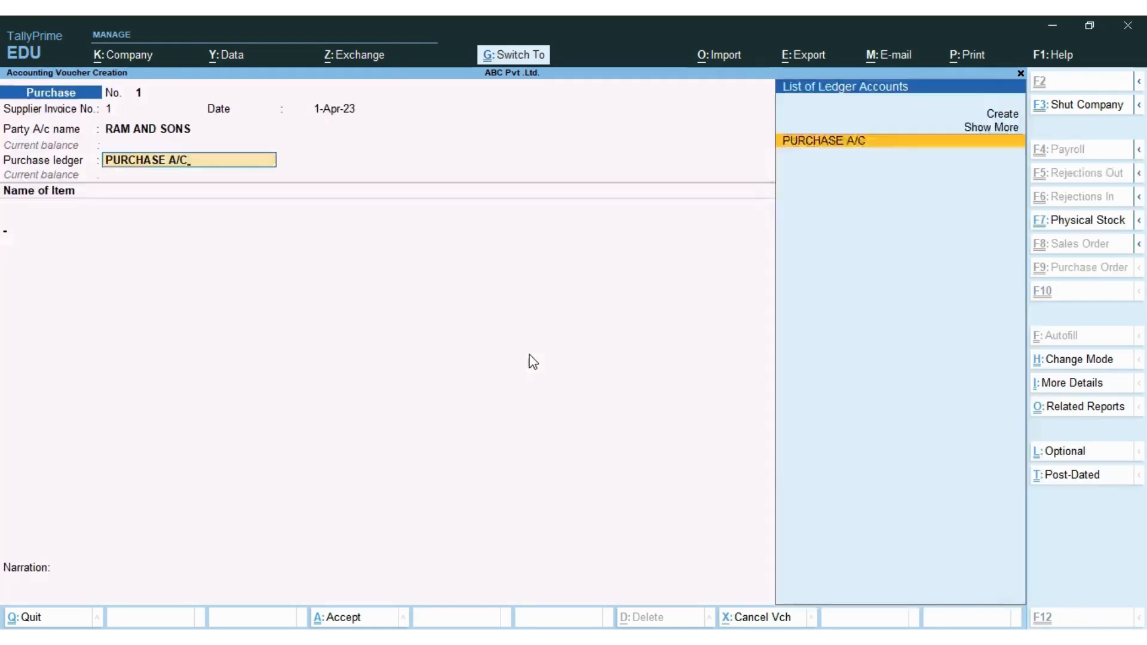
key("Return")
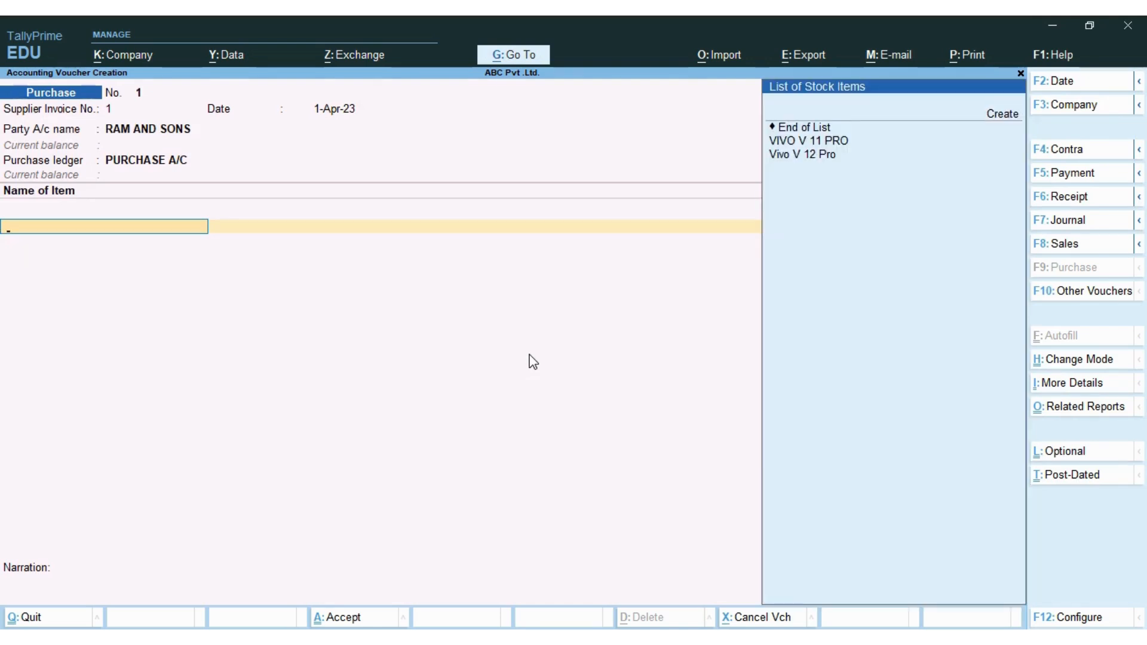
- Open a blank Stock Item Creation form for the voucher's first item
key("Down")
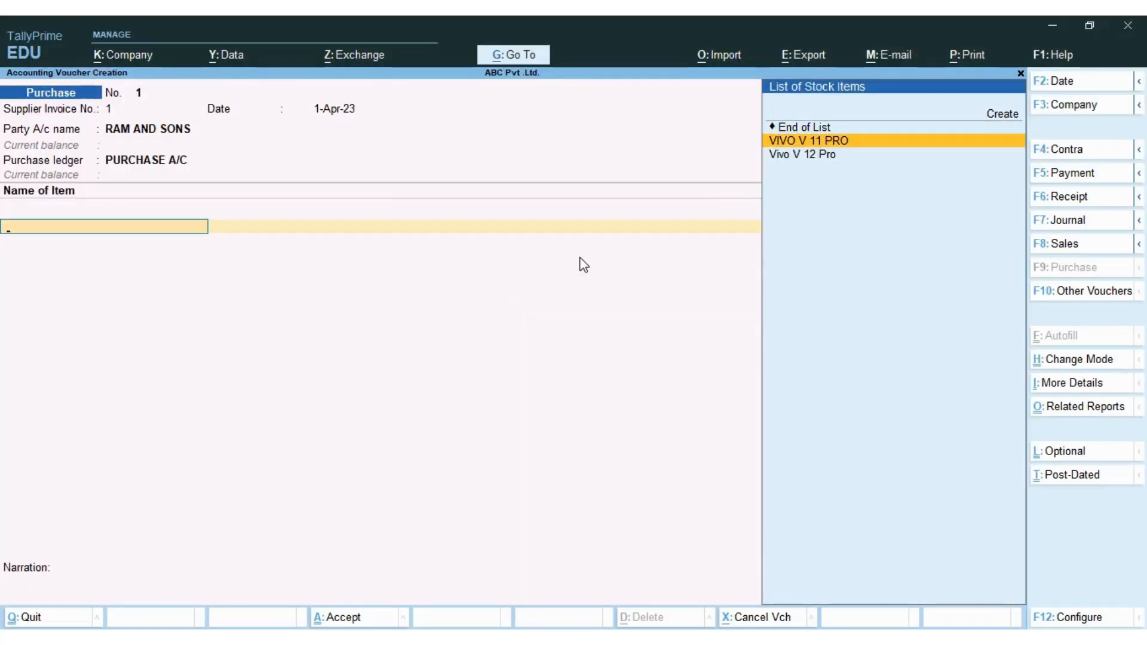
key("alt+c")
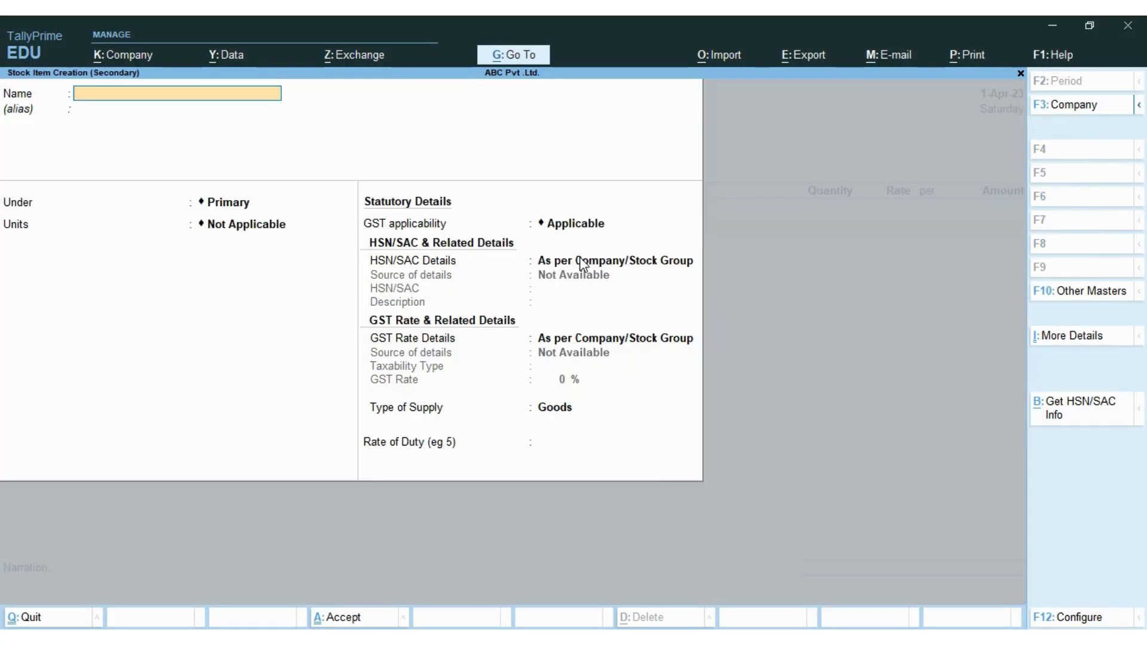
key("Escape")
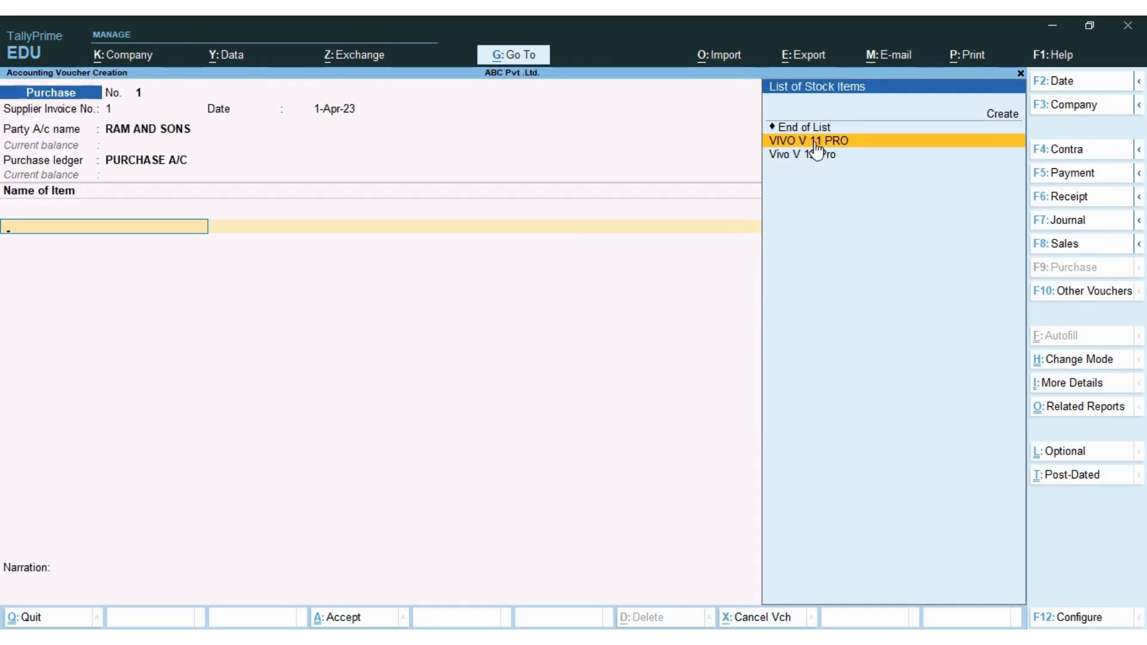
left_click(1006, 117)
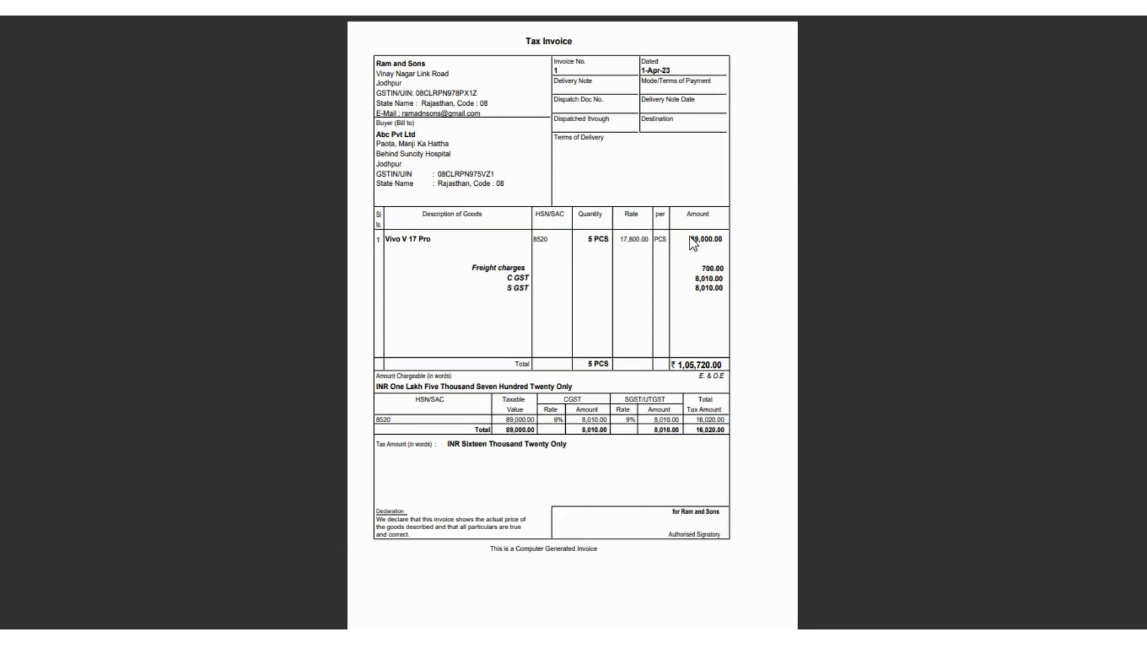
- Name the item VIVO V 17 PRO under Phone, with unit PCS set to UQC PCS-PIECES
key("alt+Tab")
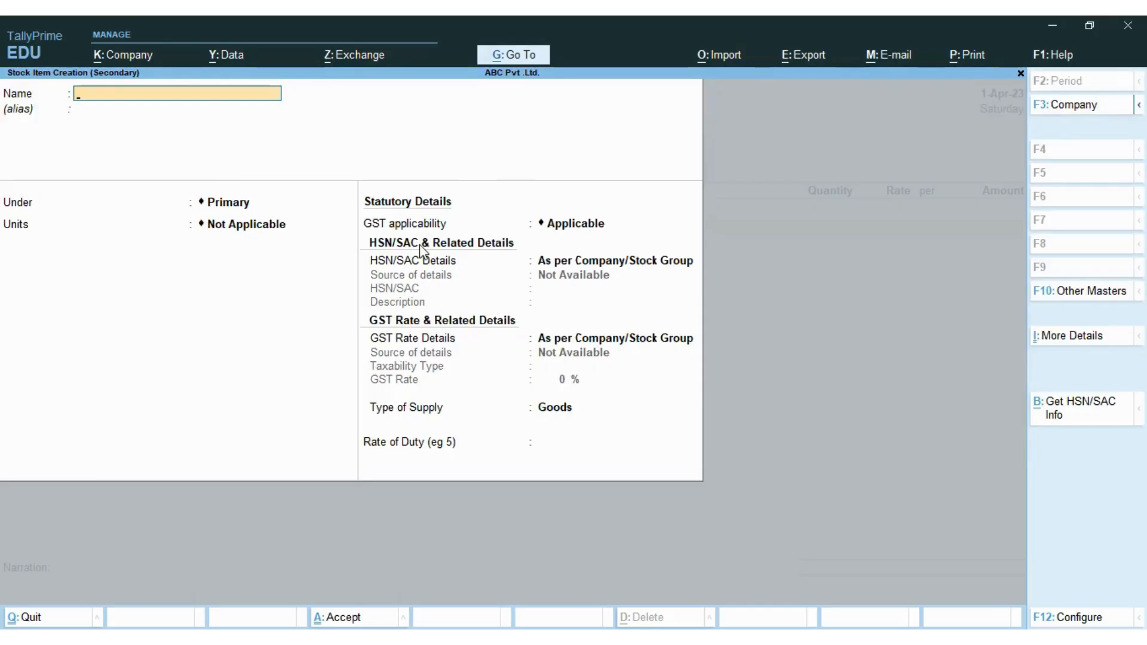
type("VIVO V")
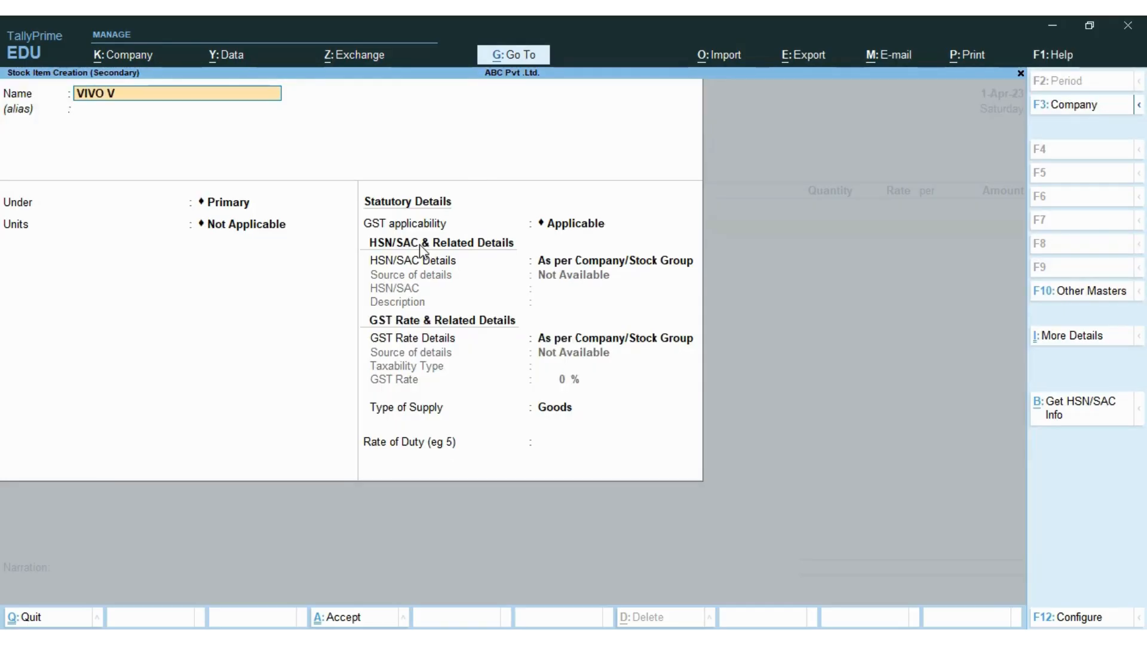
type("7 PRO")
key("Return")
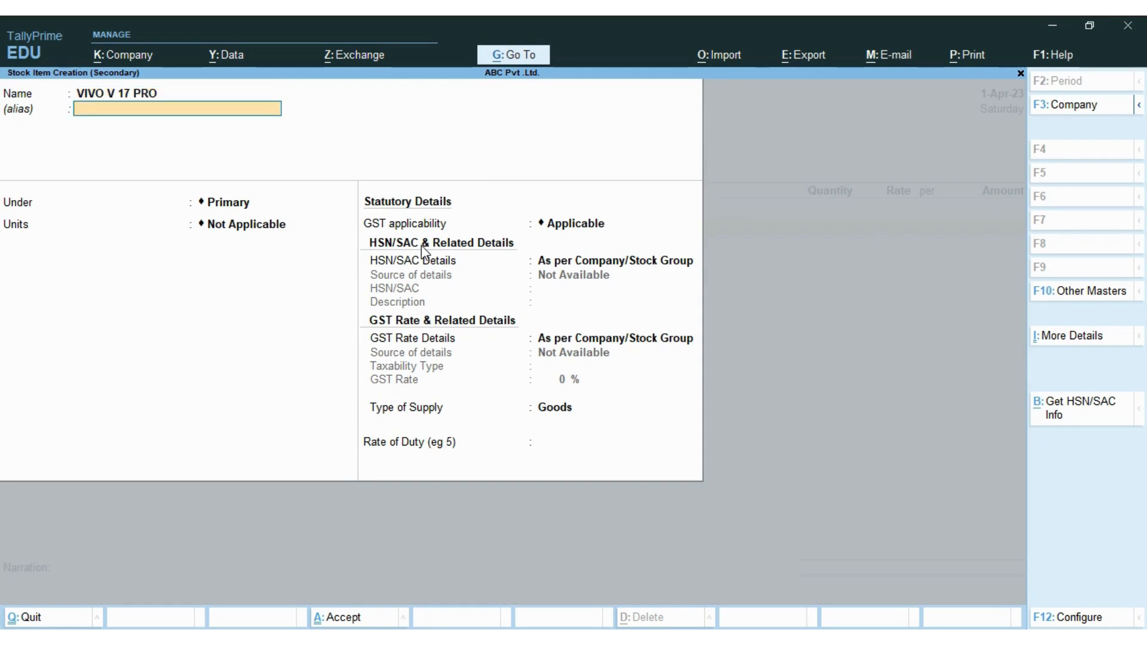
key("Return")
key("Down")
key("Return")
key("Down")
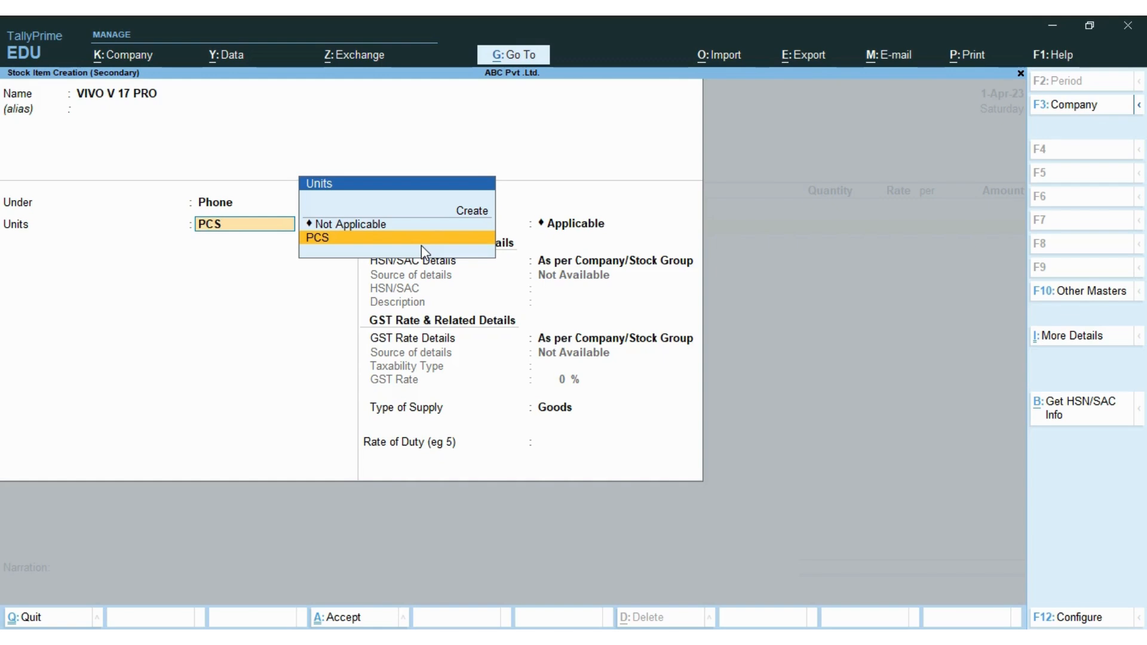
key("ctrl+Return")
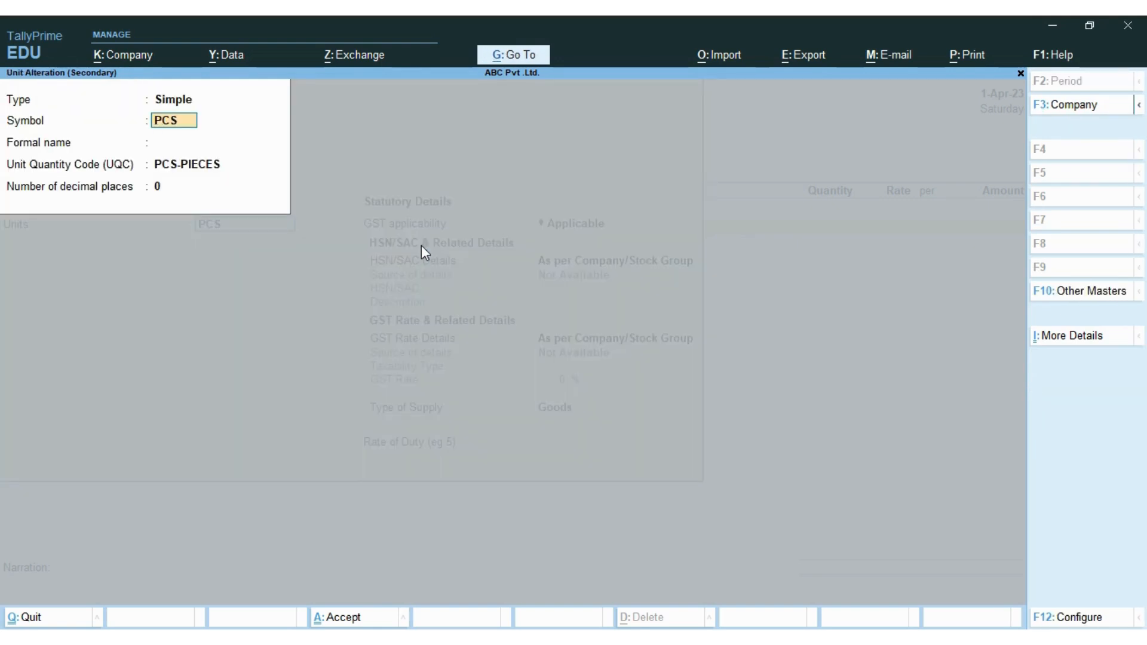
key("Return")
key("Return")
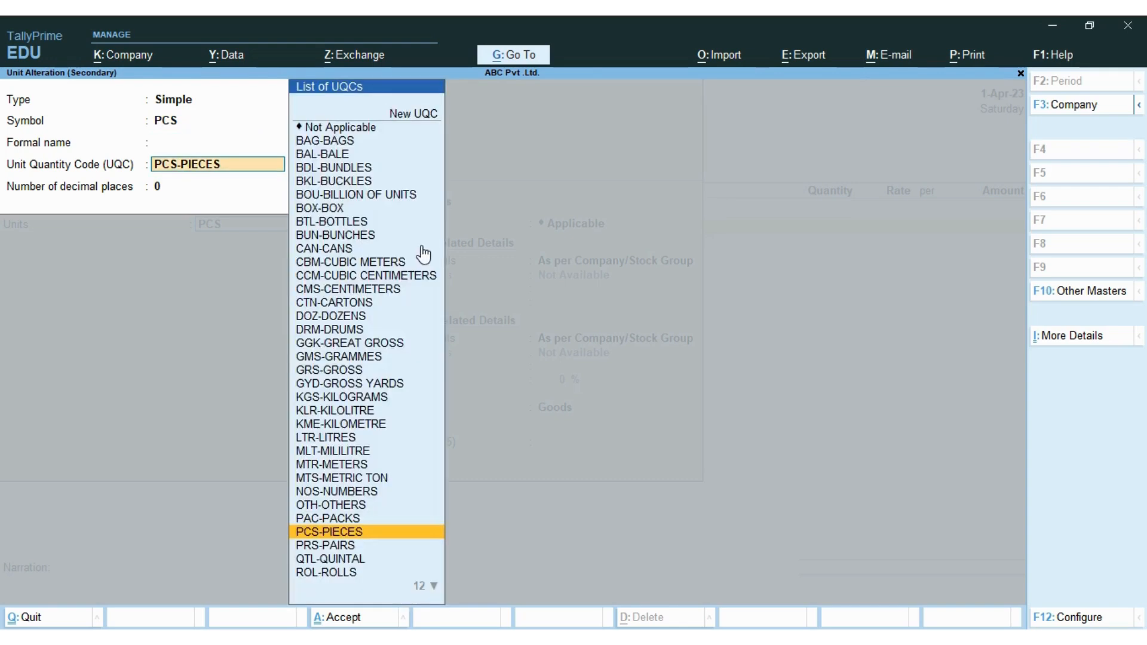
key("Return")
key("Return")
key("Return")
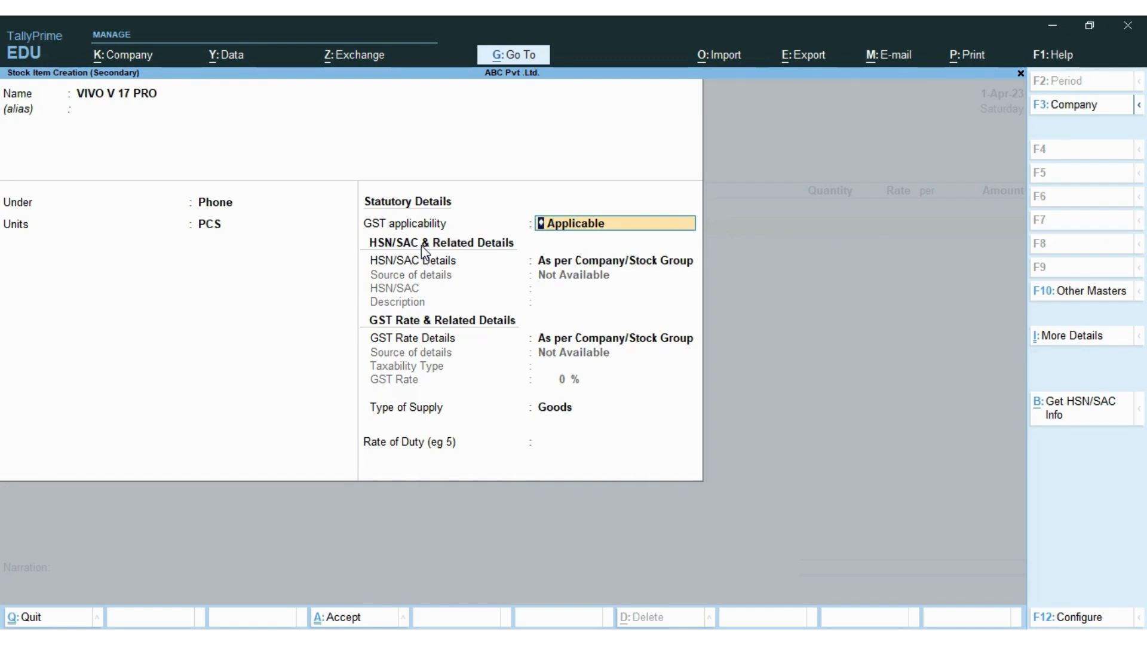
- Give VIVO V 17 PRO HSN/SAC 8520, Taxable status, 18% GST and Goods supply type
key("Return")
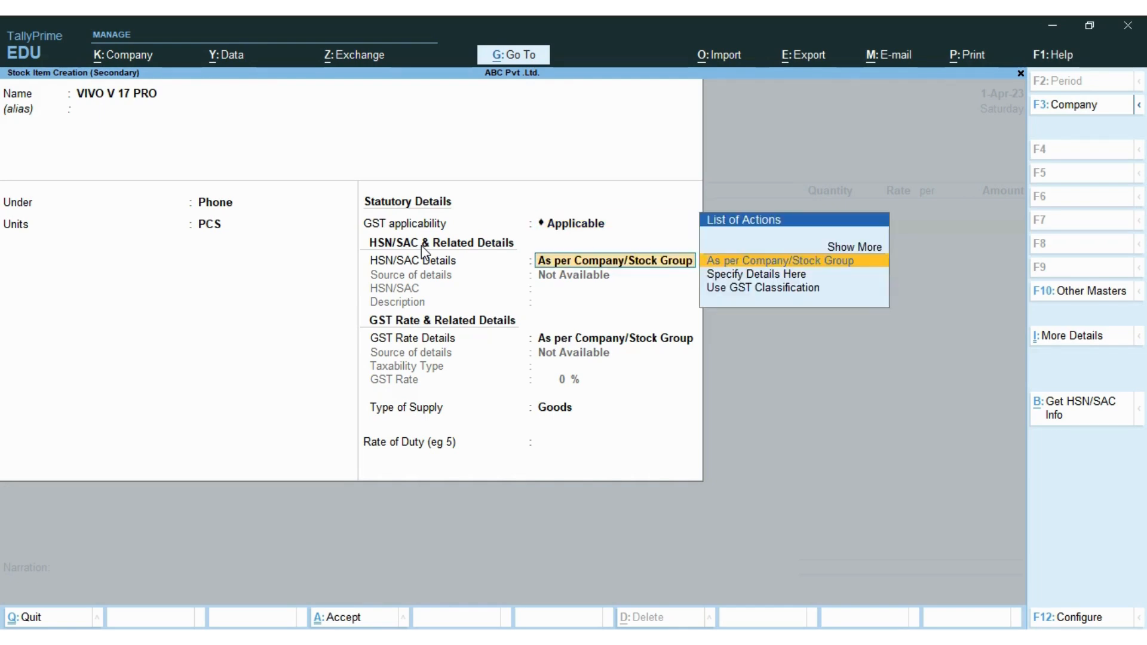
key("Down")
key("Return")
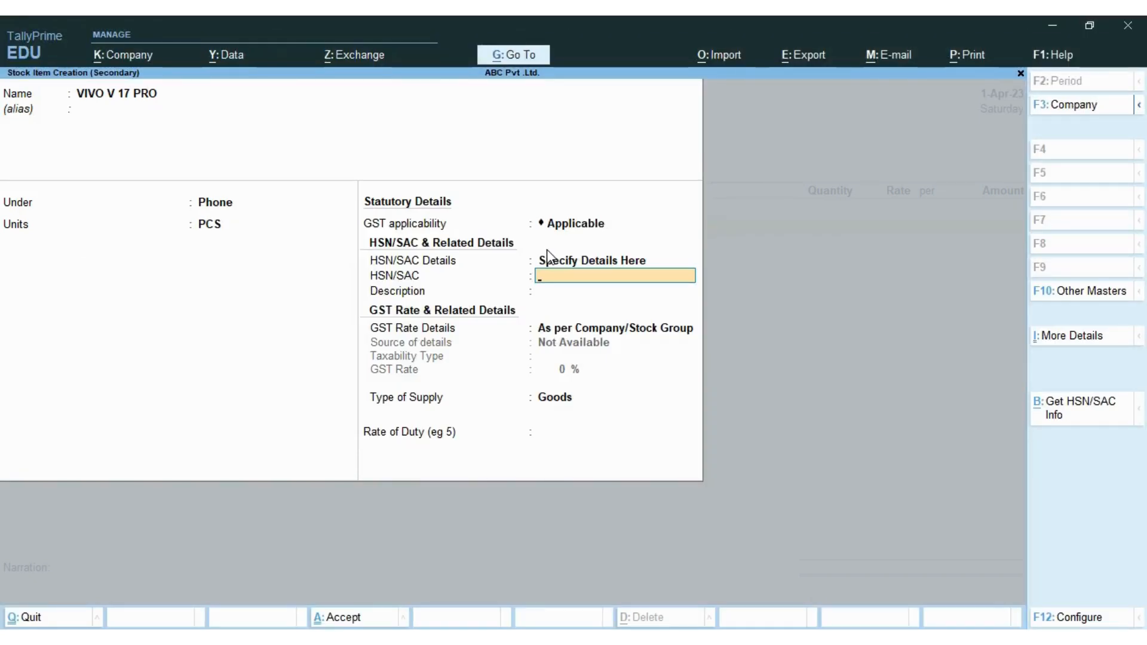
type("8520")
key("Return")
key("Return")
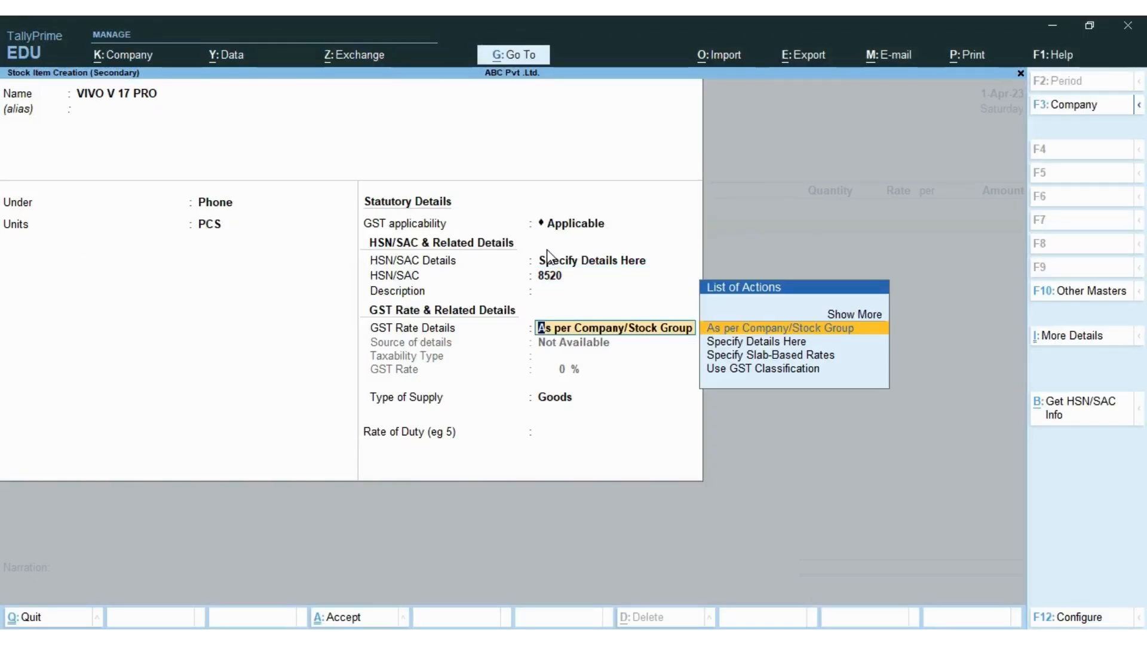
key("Down")
key("Return")
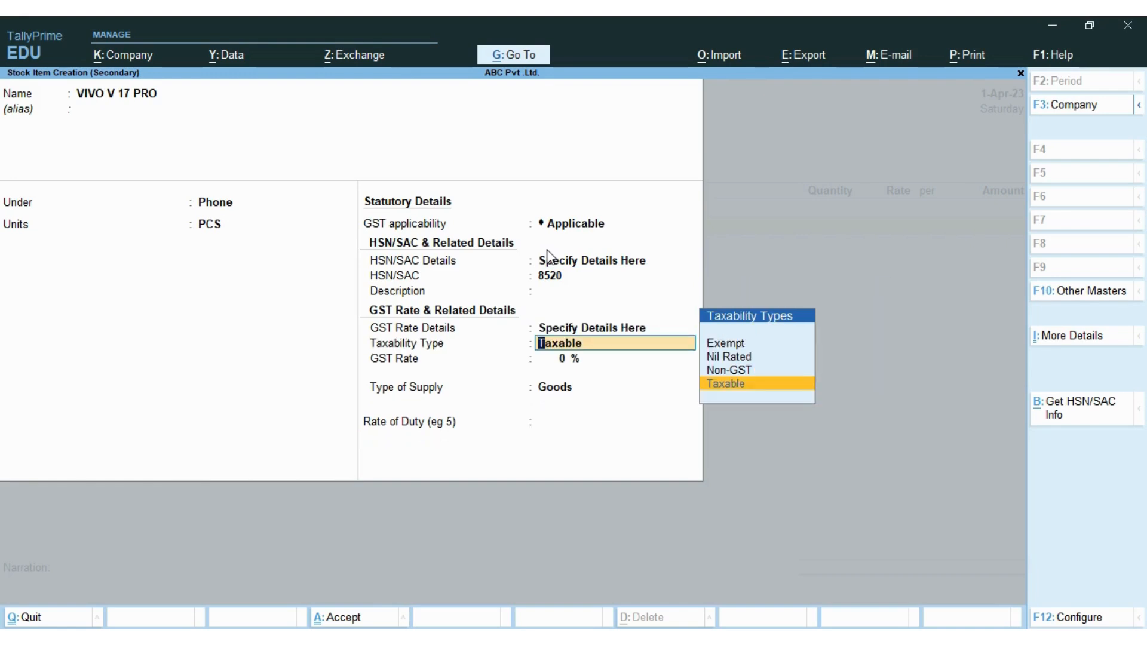
key("Return")
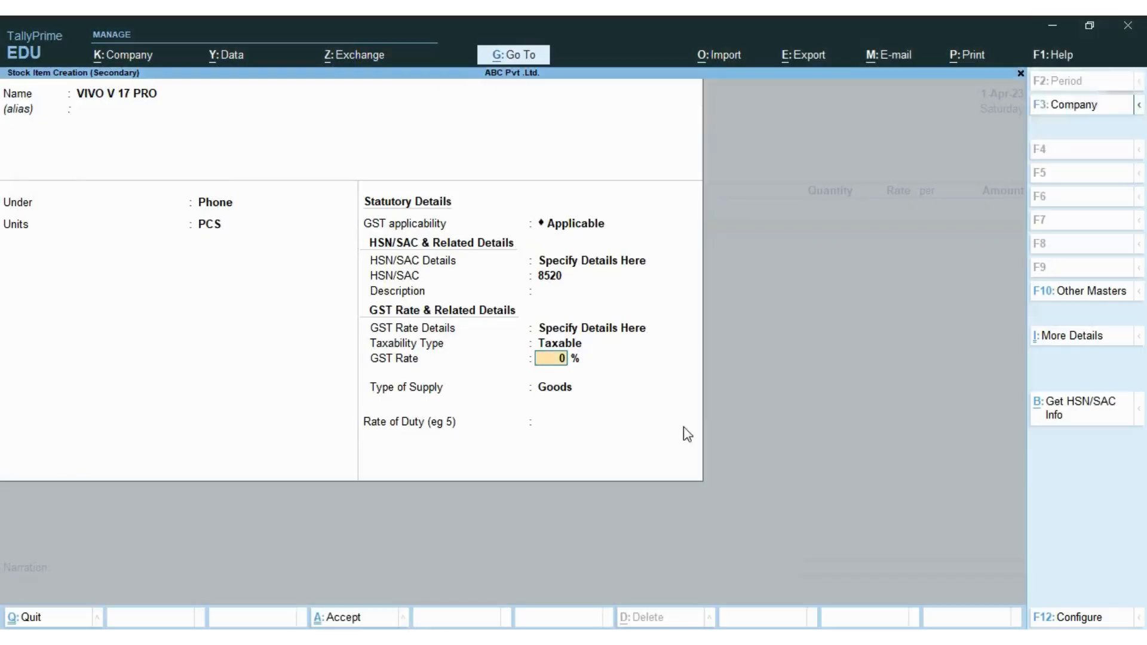
type("18")
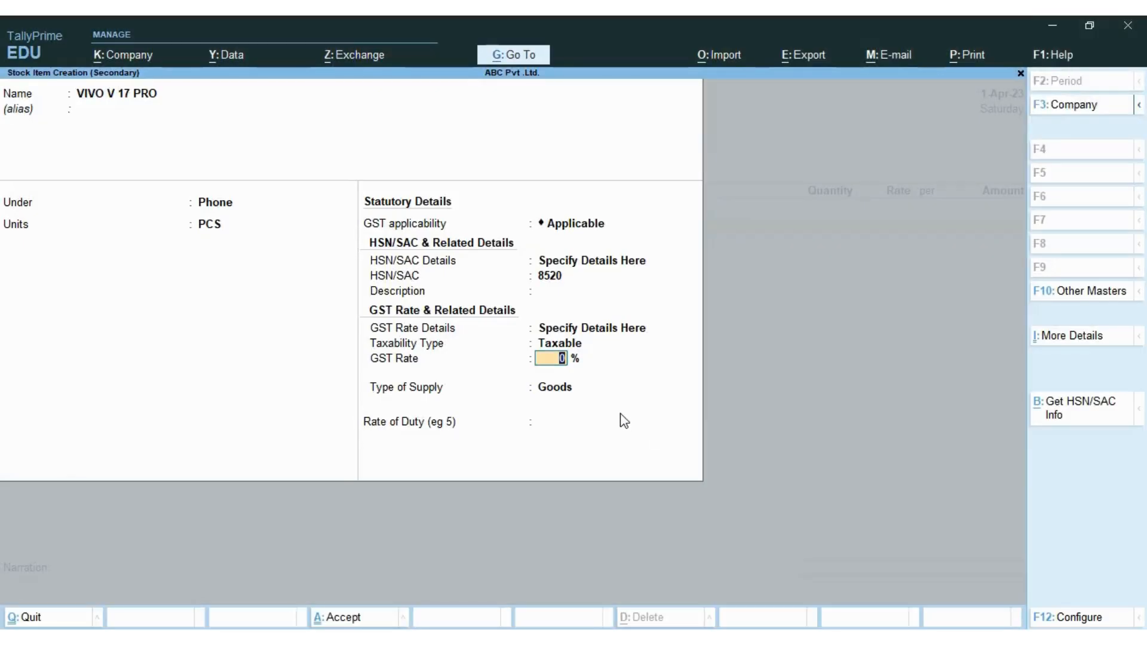
key("Return")
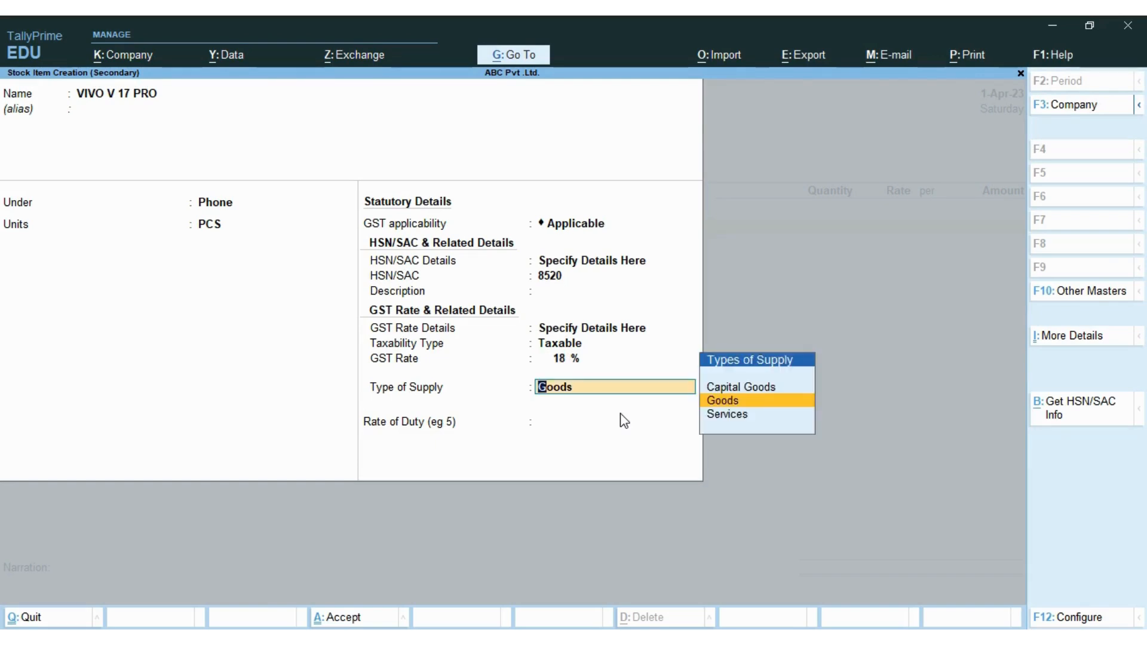
key("Return")
key("Return")
key("Return")
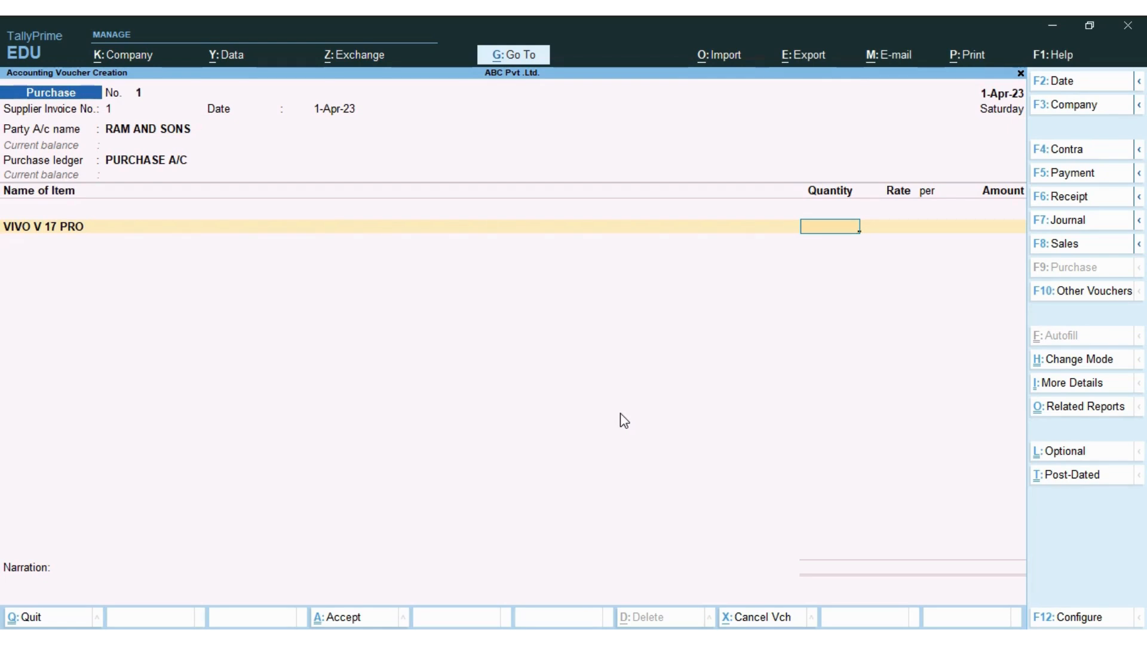
- Enter quantity 5 PCS at a rate of 17,800, accepting the 89,000.00 amount
type("5")
key("Return")
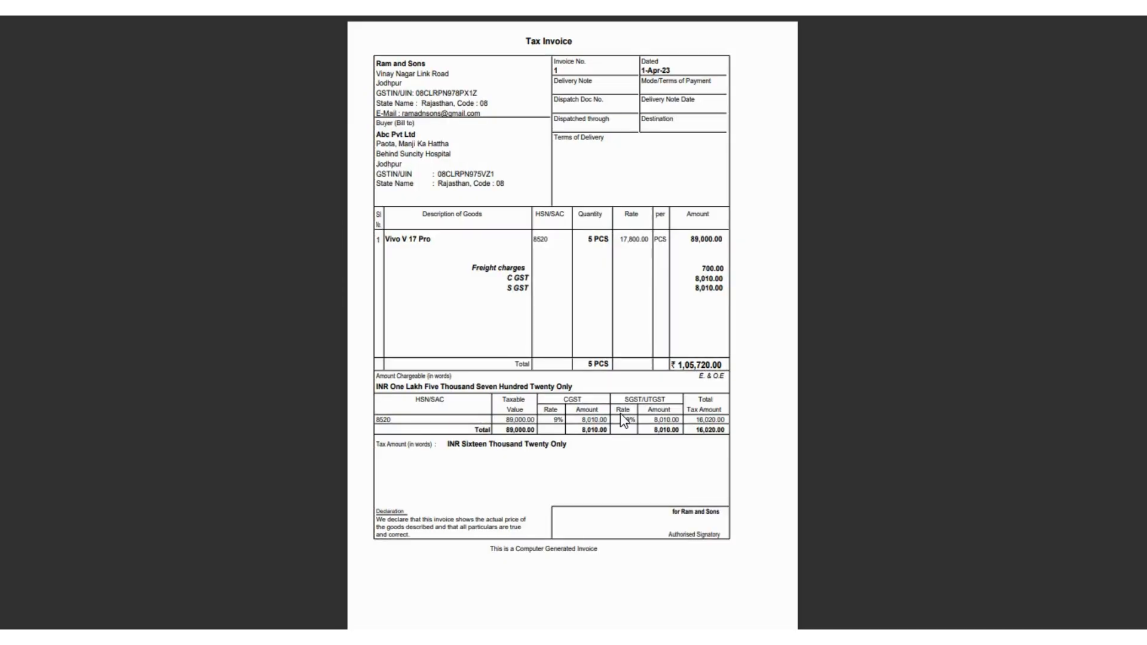
key("alt+Tab")
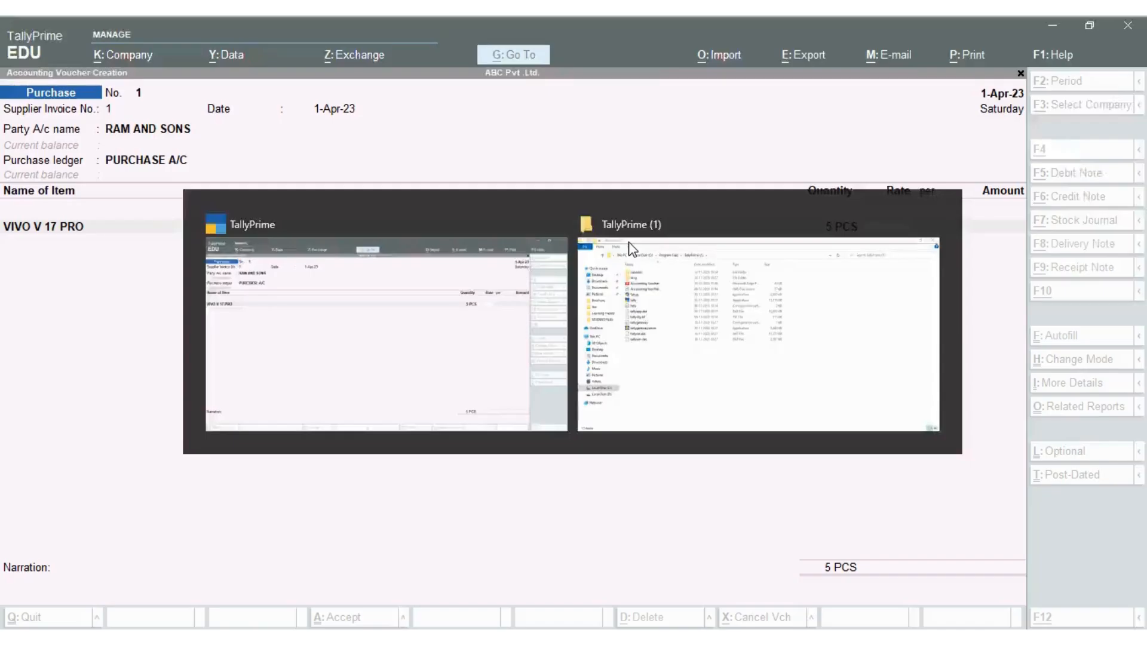
type("17800")
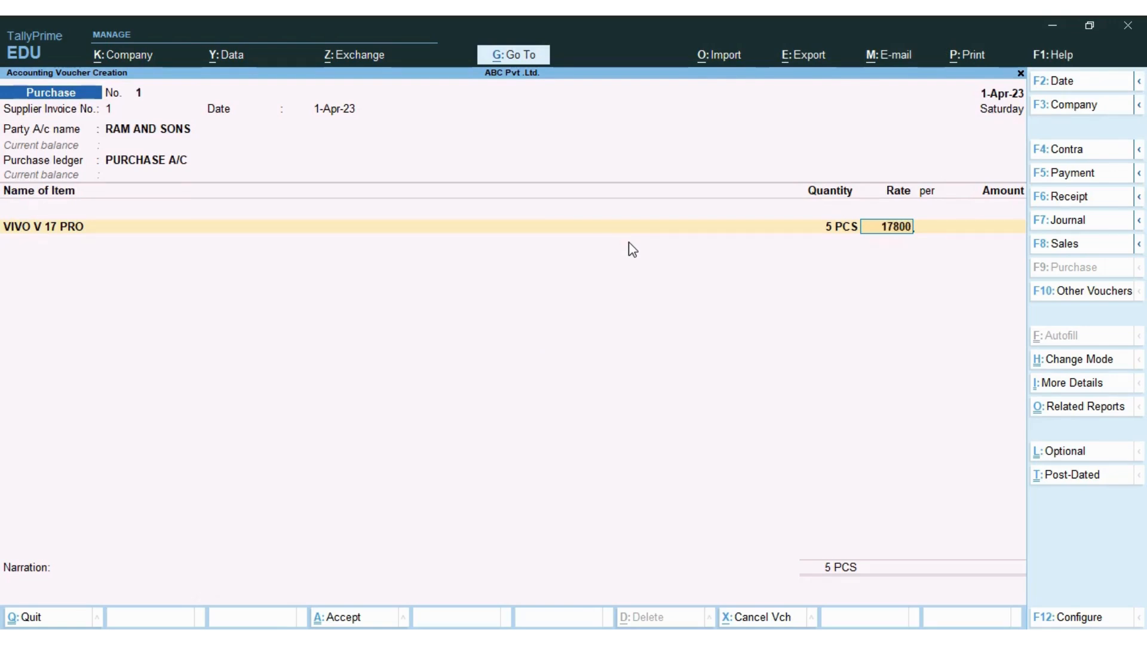
key("Return")
key("Return")
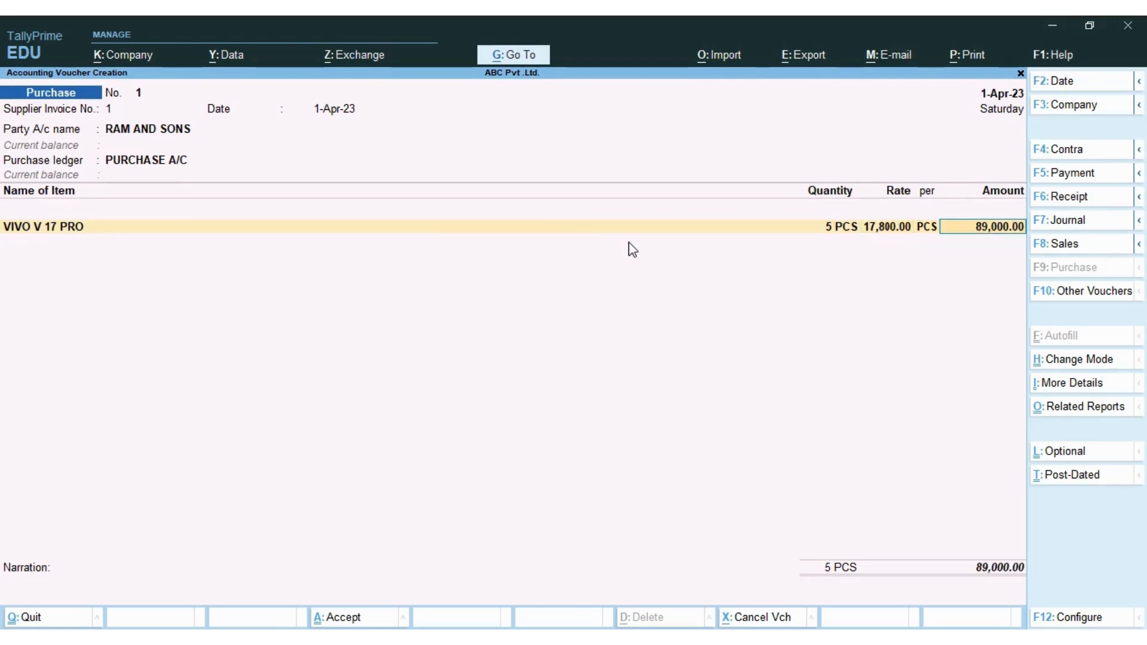
key("alt+Tab")
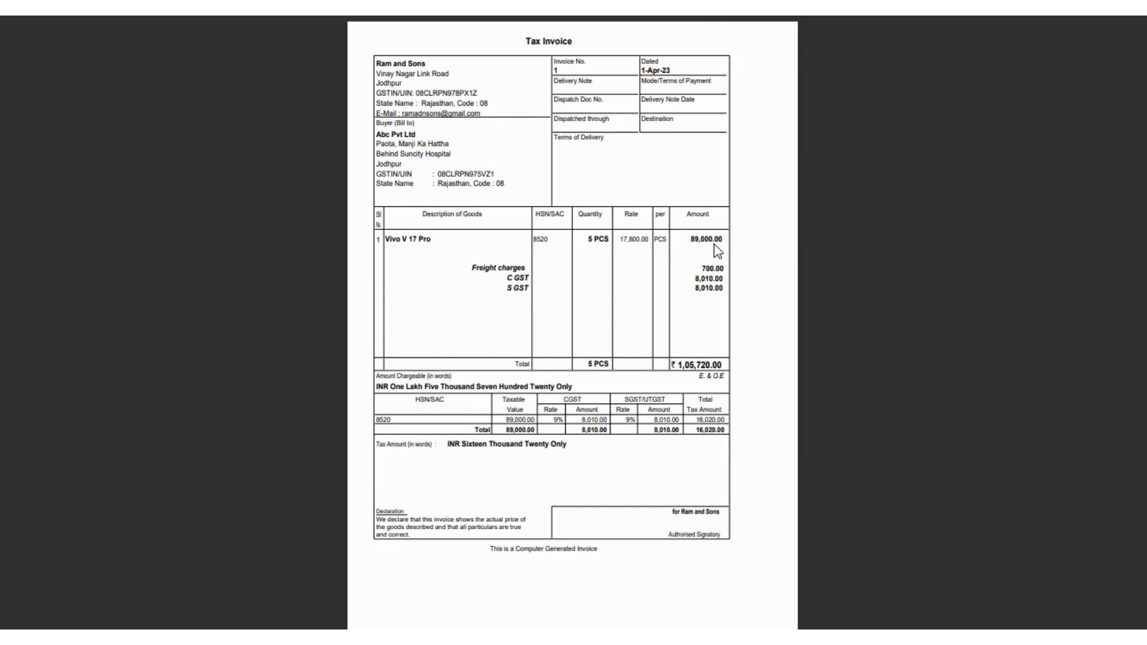
key("alt+Tab")
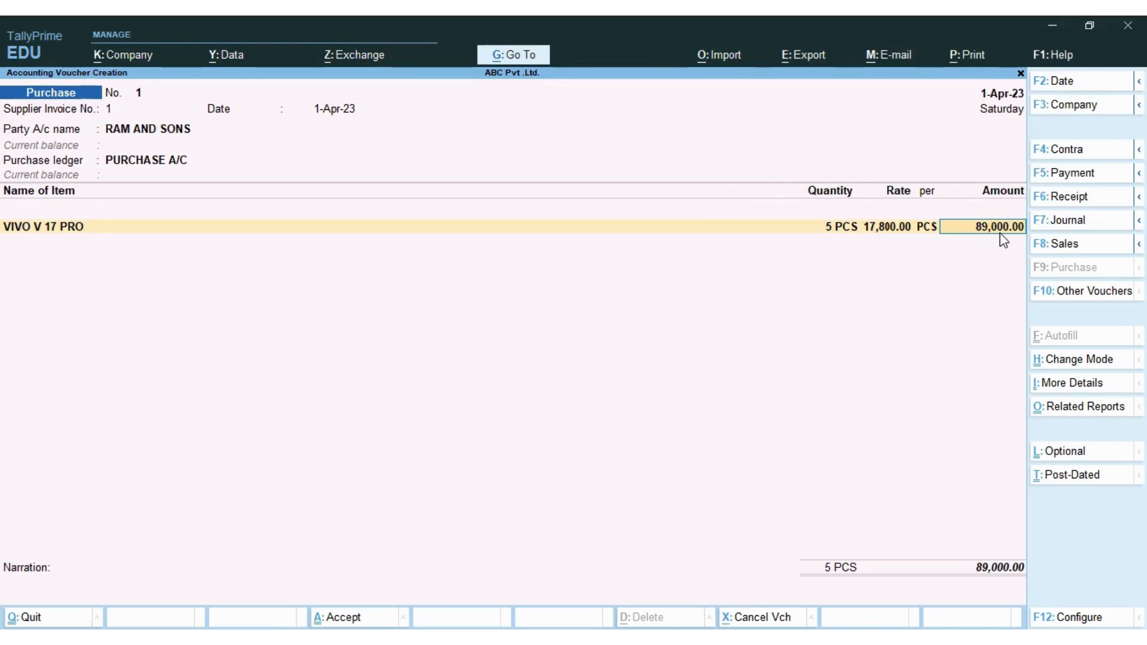
key("Return")
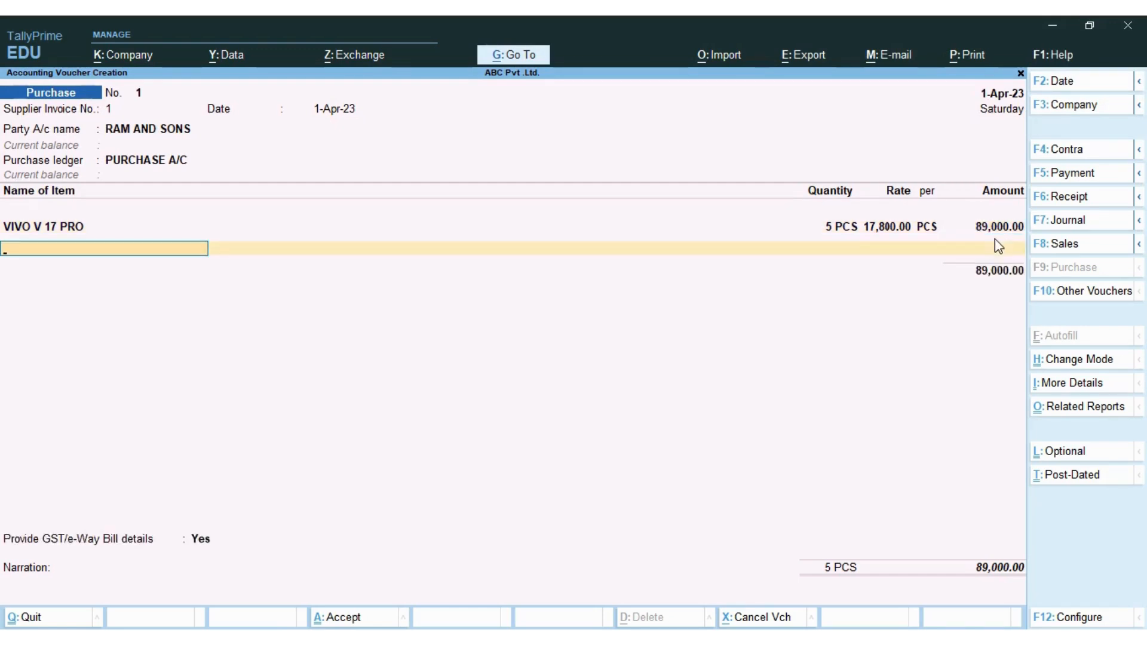
- Close the item entries with End of List, leaving an empty ledger row, and check the tax invoice
key("Down")
key("Down")
key("Down")
key("Down")
key("Up")
key("Return")
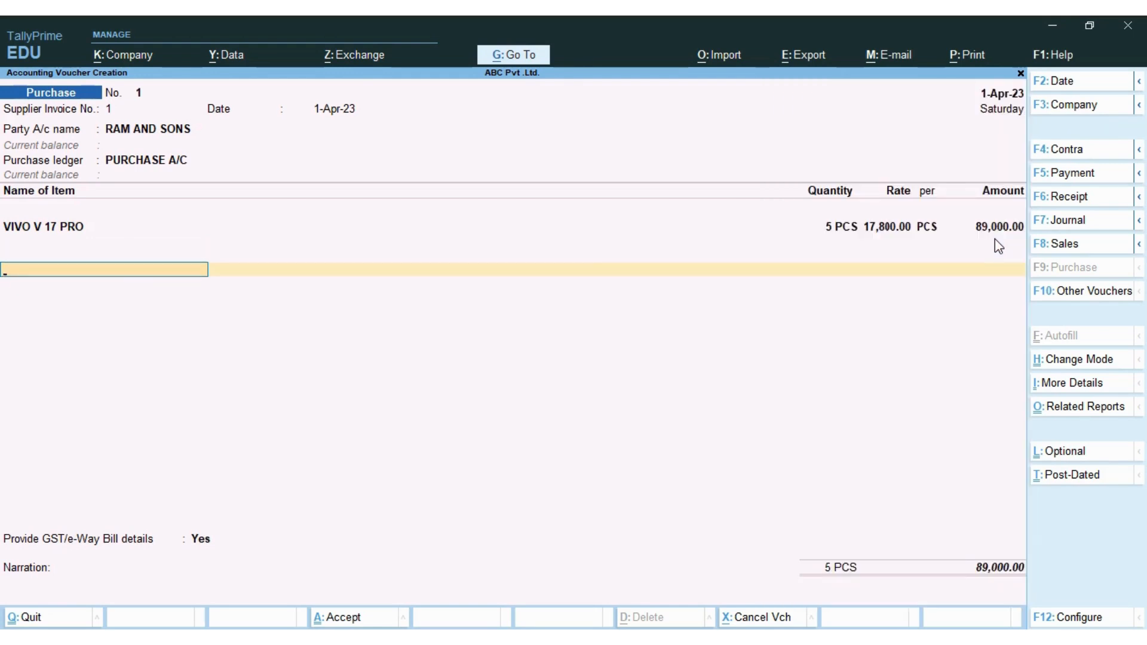
type("C")
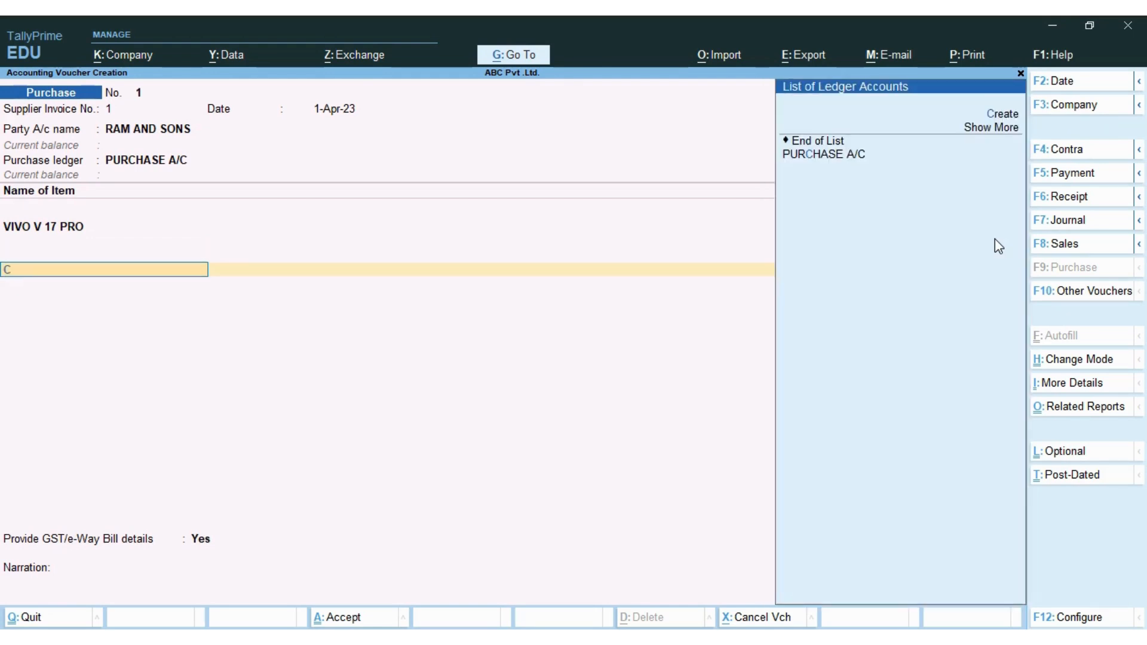
key("BackSpace")
key("alt+Tab")
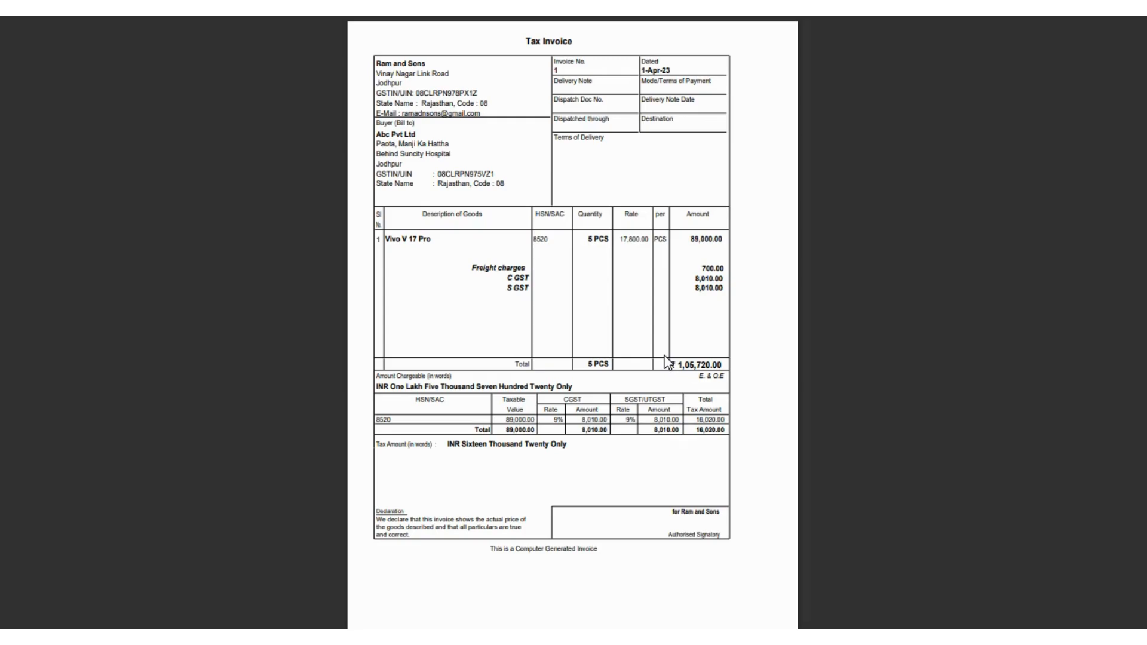
key("alt+Tab")
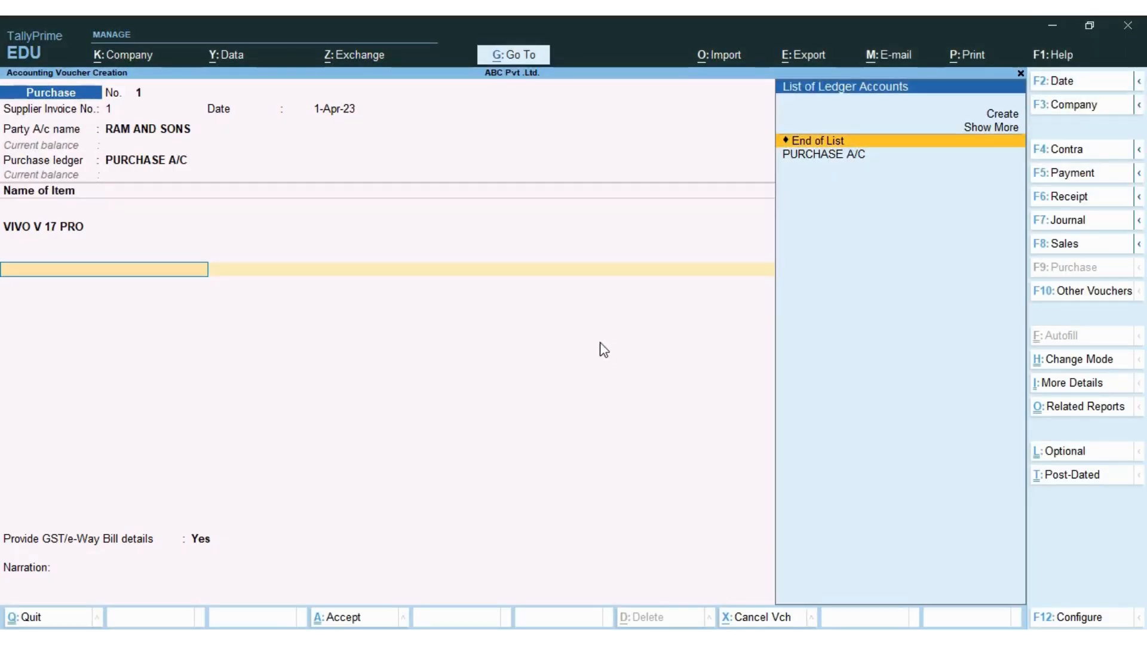
- Create a new ledger named FRE/ CHARGES under Indirect Expenses
key("alt")
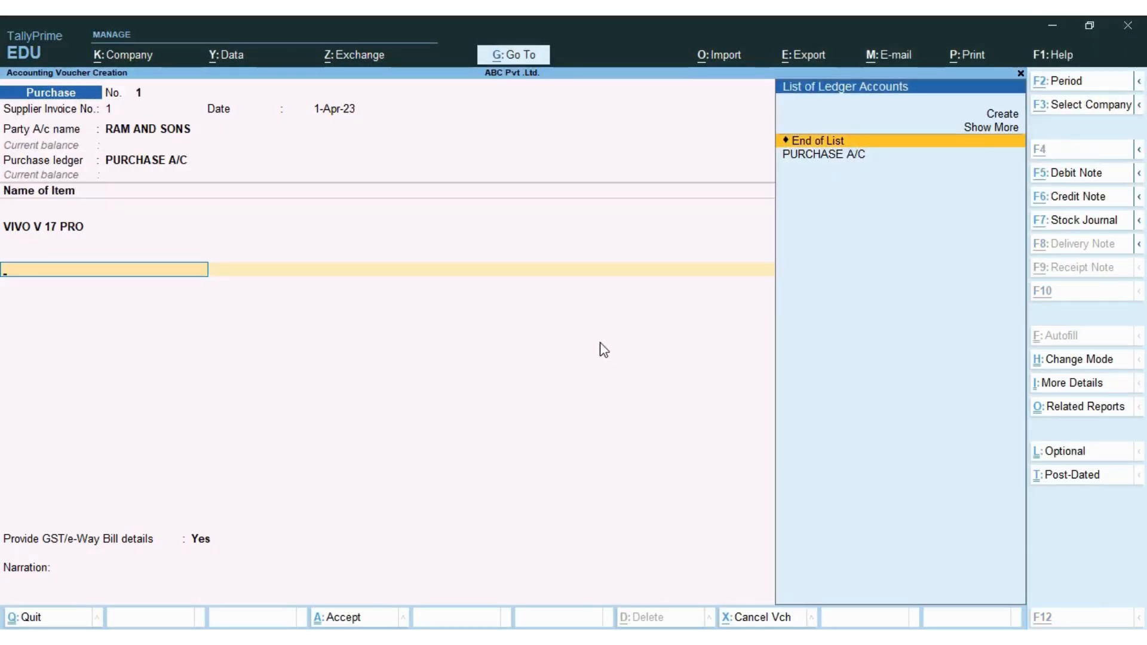
left_click(995, 114)
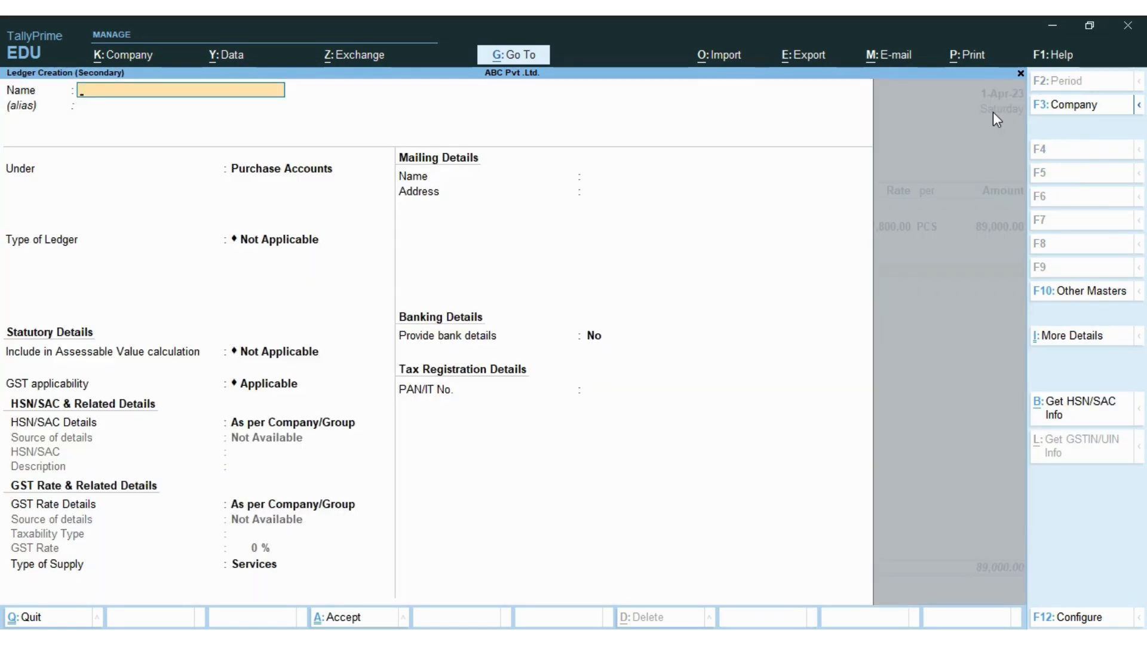
key("alt+Tab")
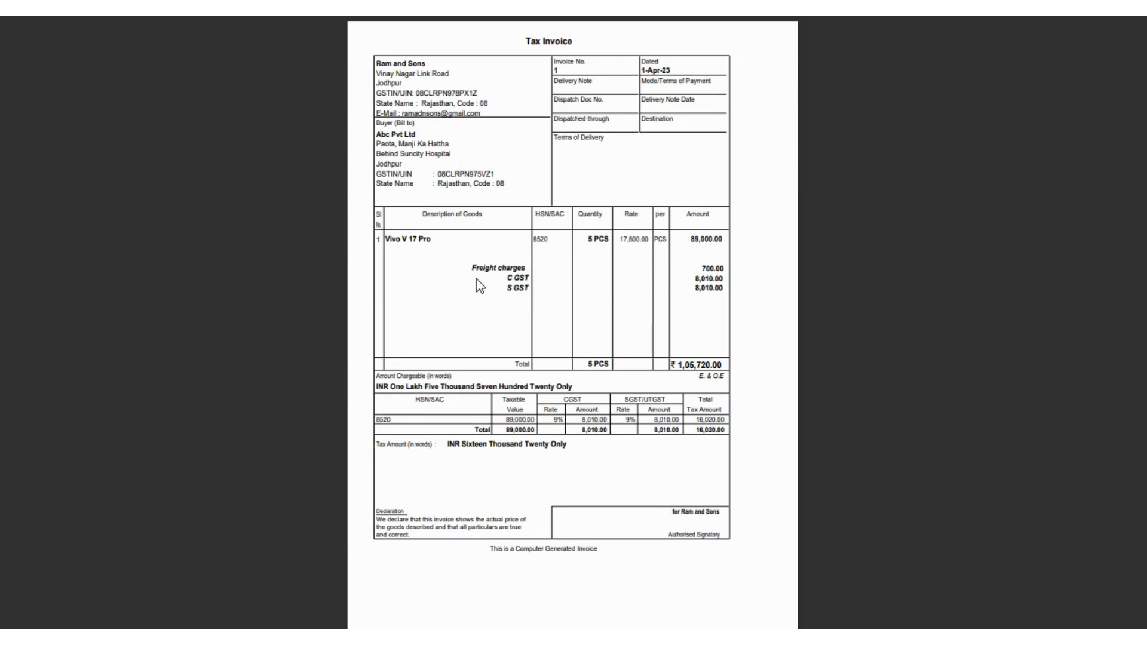
key("alt+Tab")
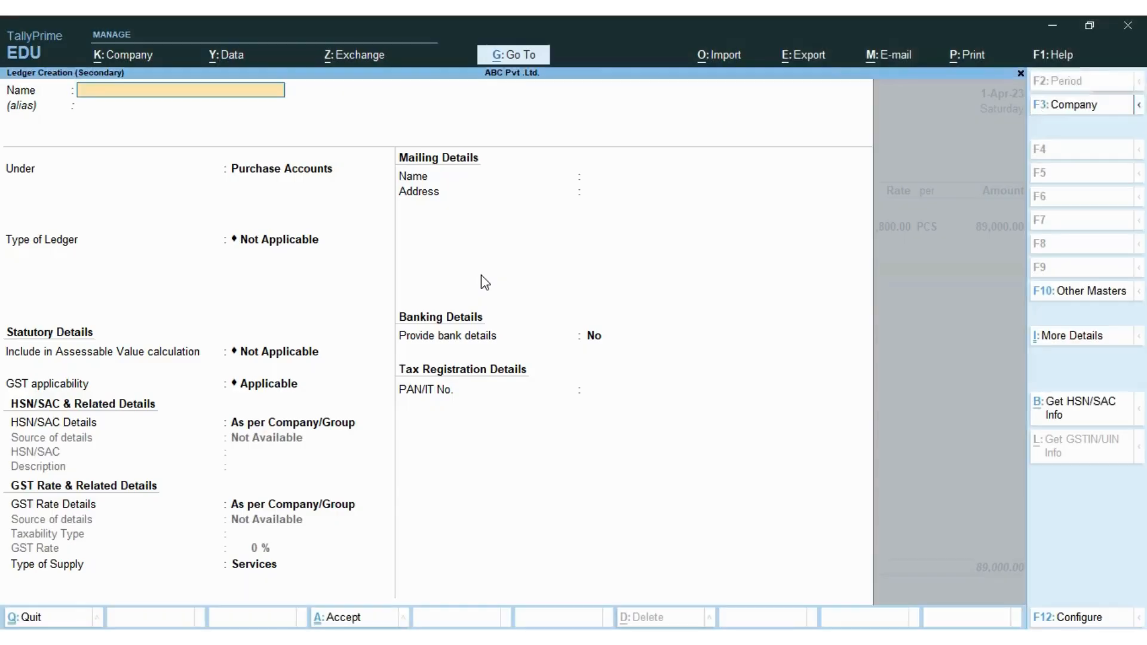
type("FRE/ CHARG")
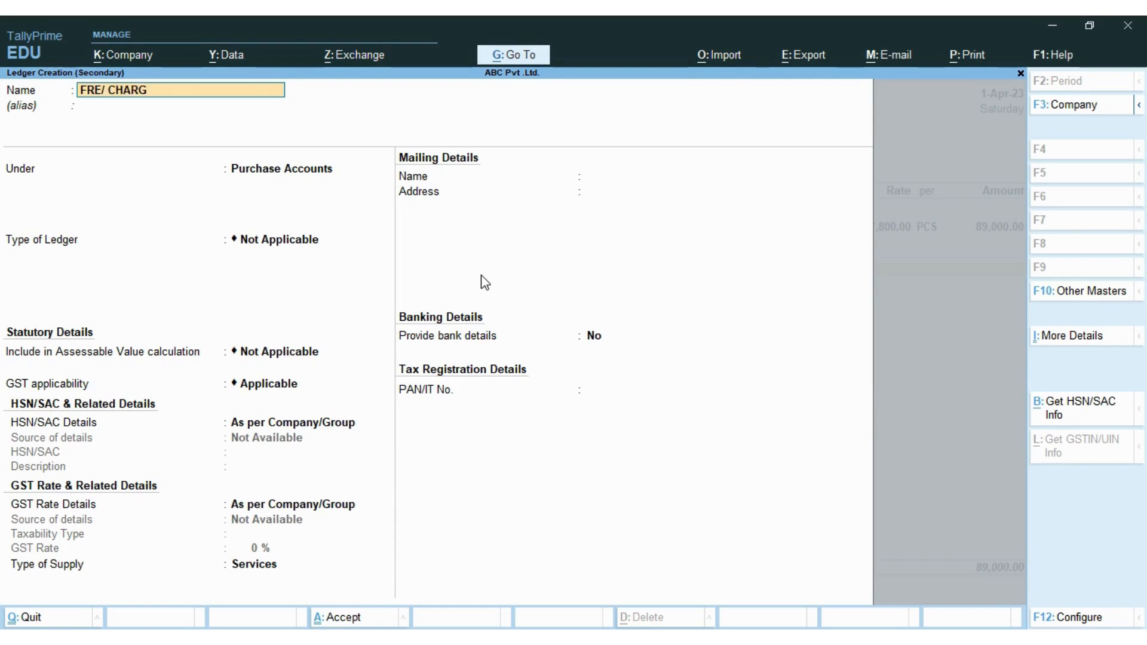
type("ES")
key("Return")
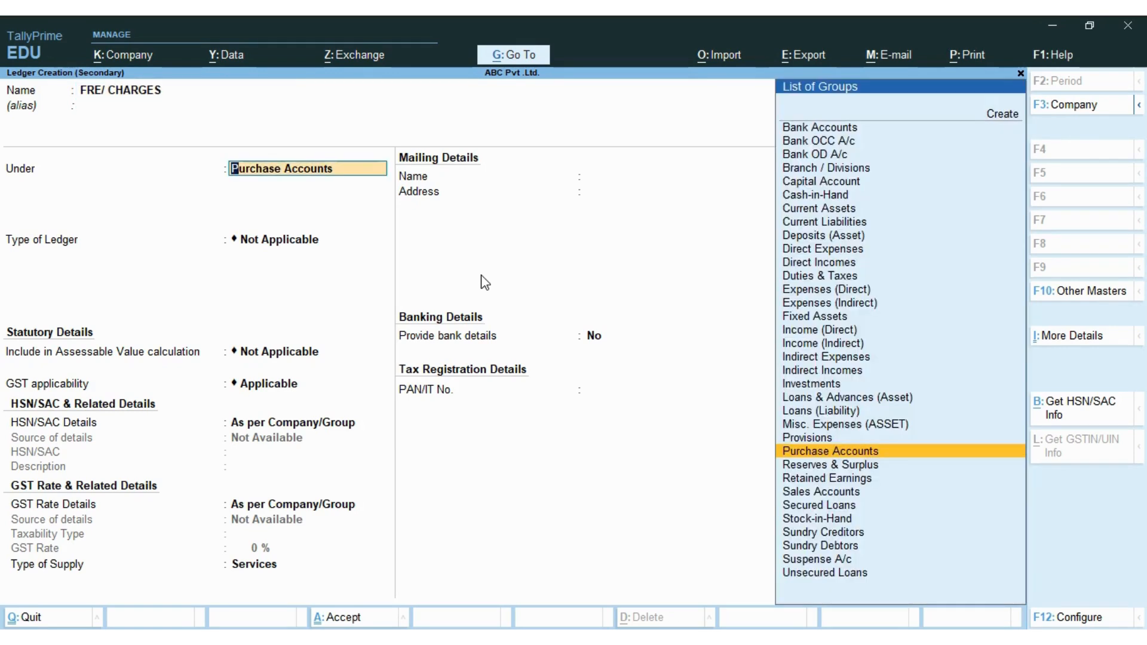
type("IN")
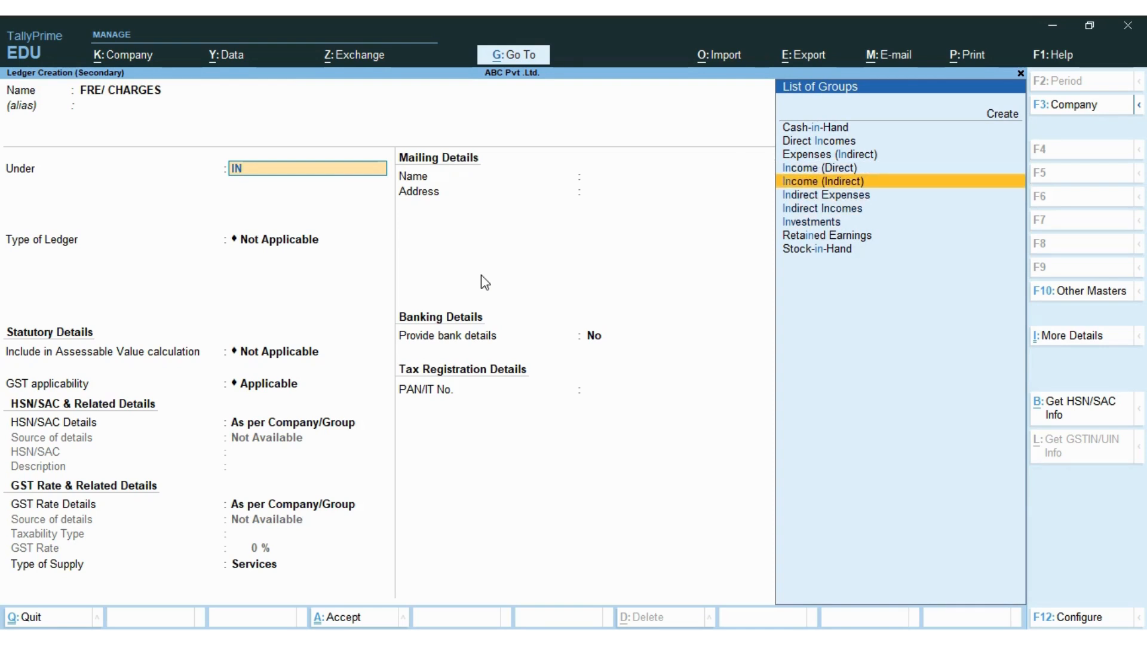
key("Down")
key("Return")
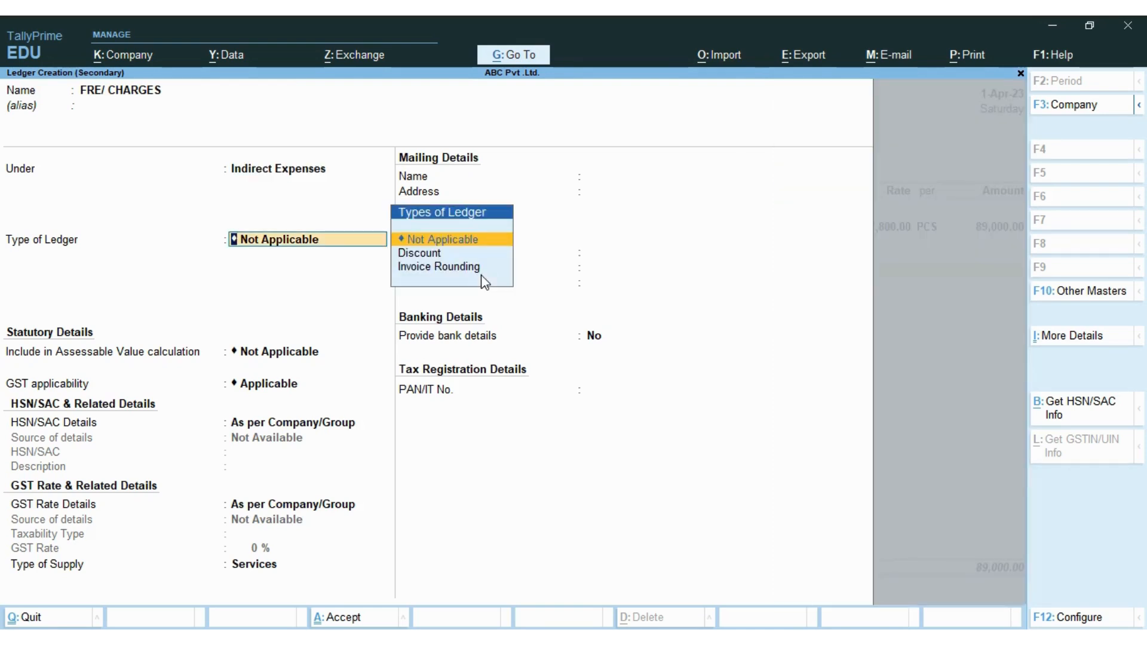
key("ctrl+a")
- Enter 700 as the freight amount, bringing the voucher total to 89,700.00
key("Return")
type("700")
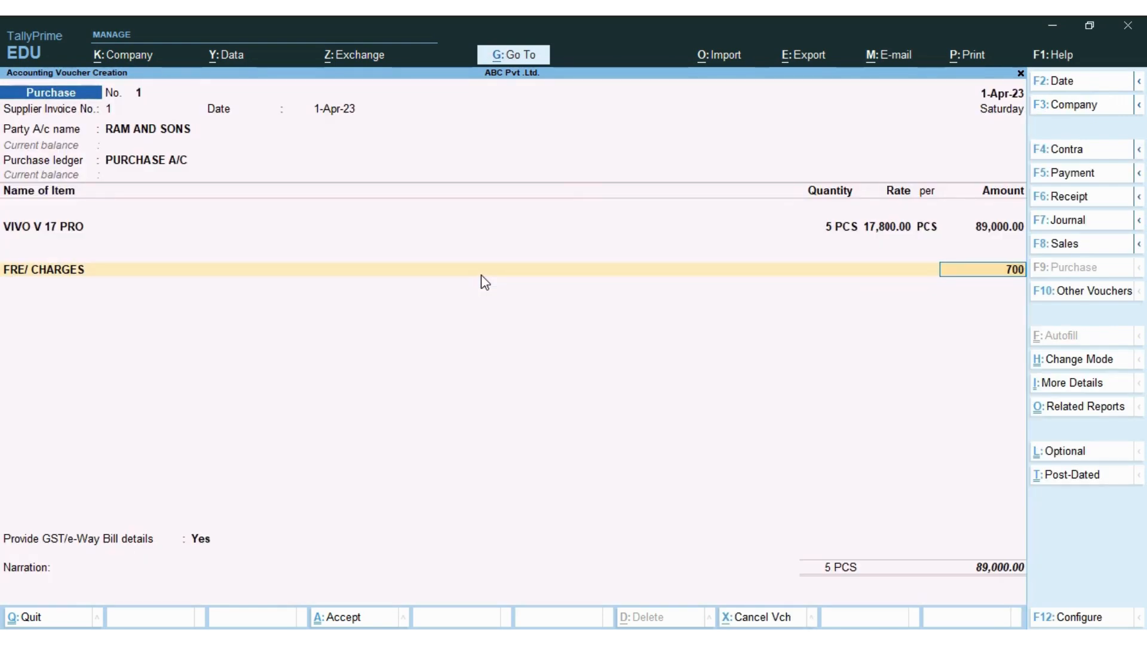
key("Return")
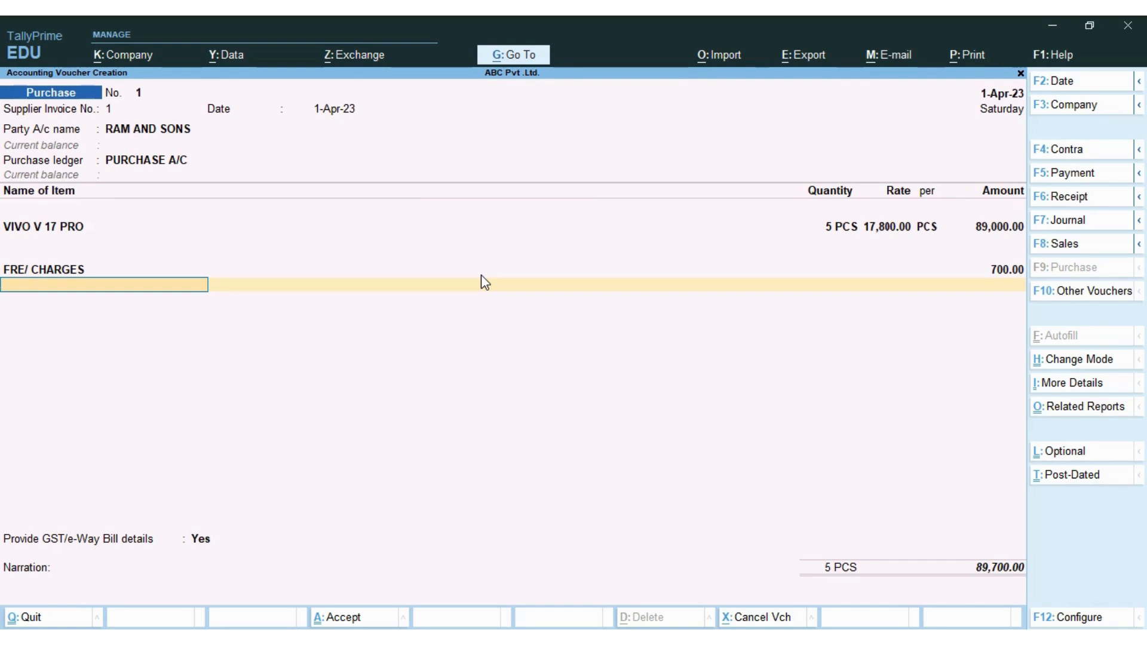
key("space")
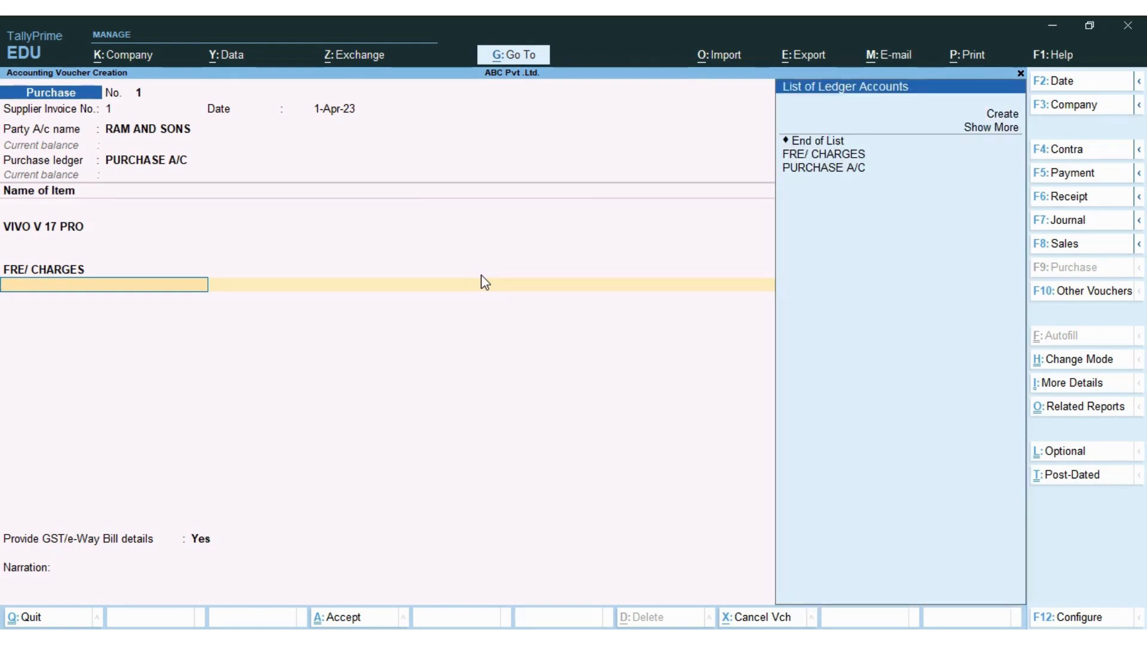
- Start a new ledger named C GST under the Duties & Taxes group
key("Down")
key("Down")
key("Down")
key("Down")
key("Down")
key("Up")
key("Up")
key("Up")
key("Up")
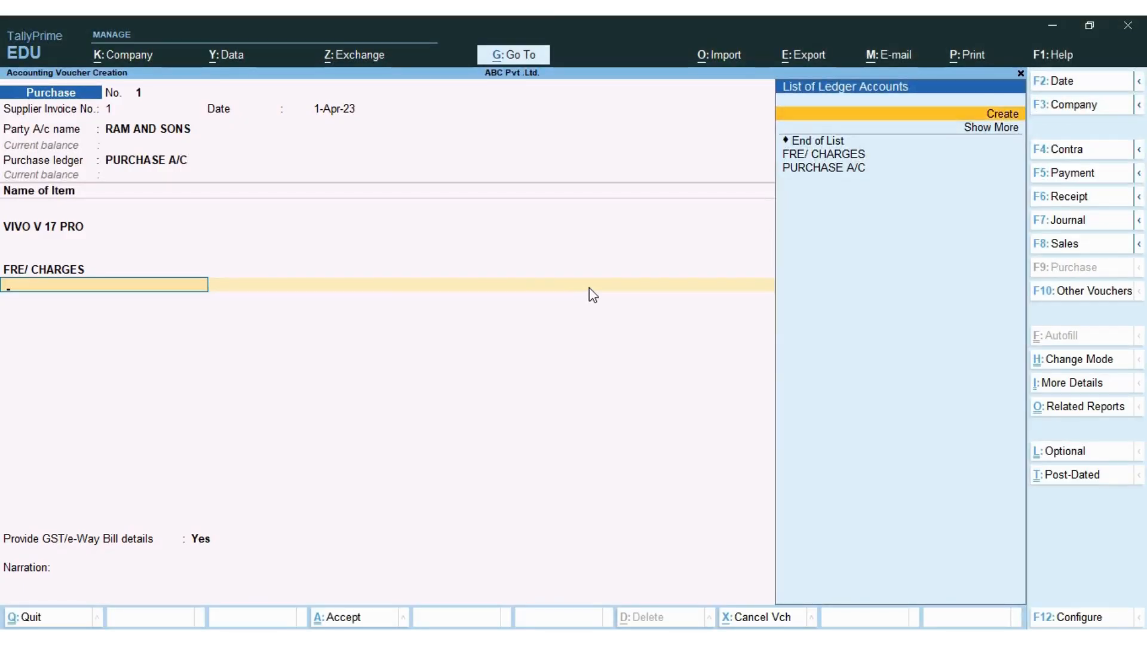
key("Return")
type("C GST")
key("Return")
key("Return")
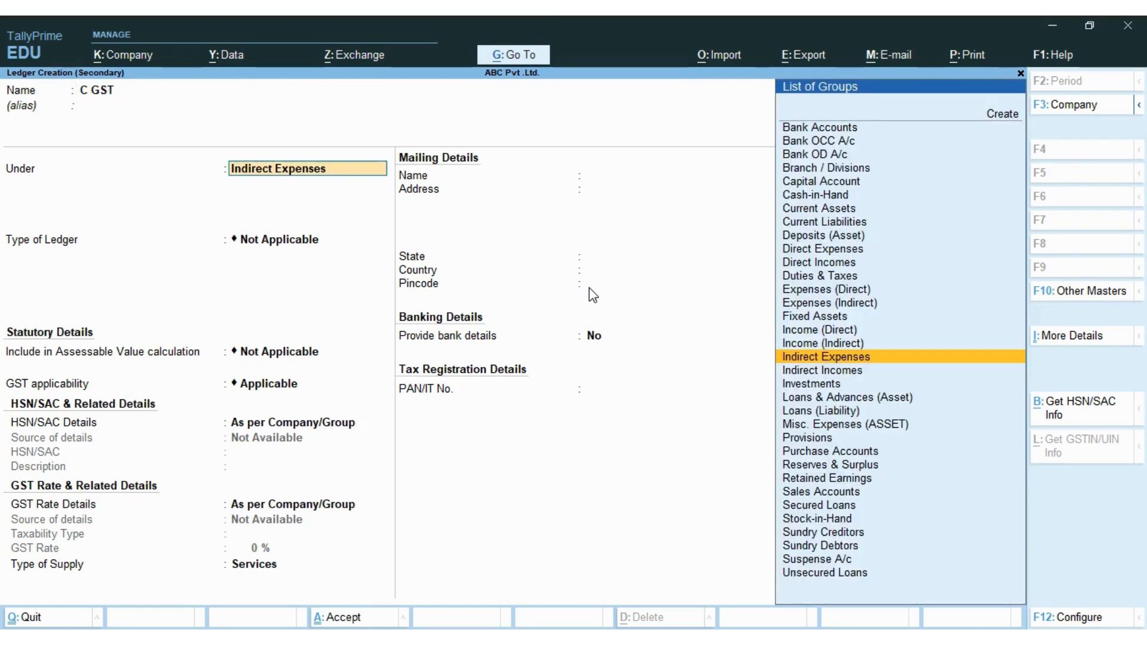
type("DU")
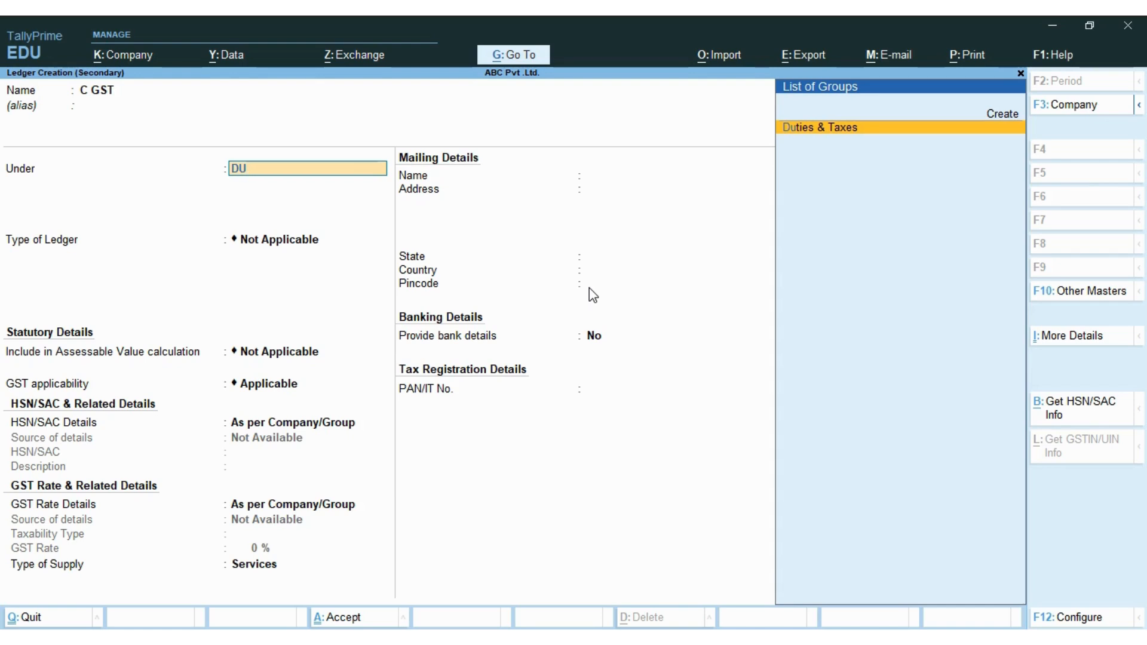
key("Return")
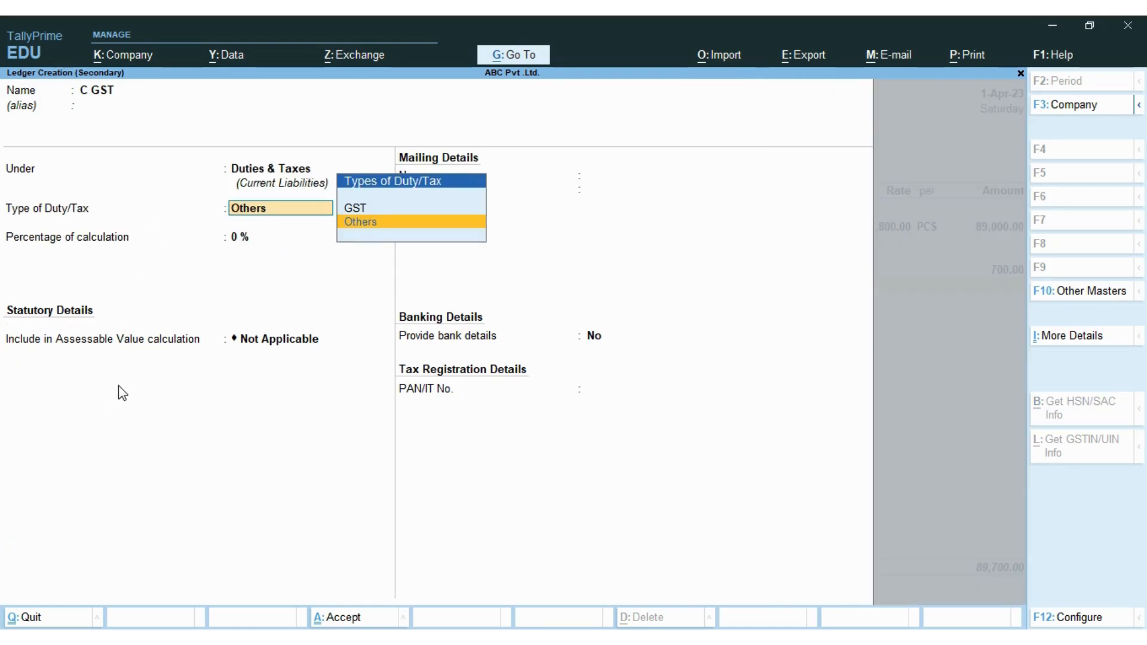
- Set the C GST ledger's duty type to GST and tax type to CGST, then check the invoice
key("Up")
key("Return")
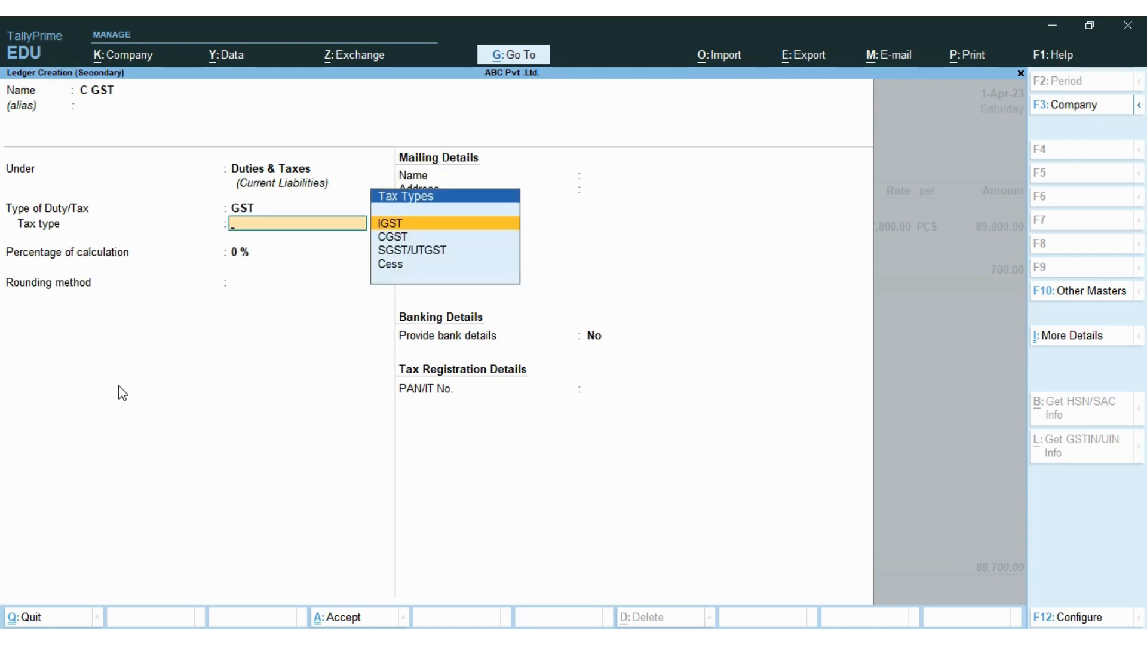
key("Down")
key("Down")
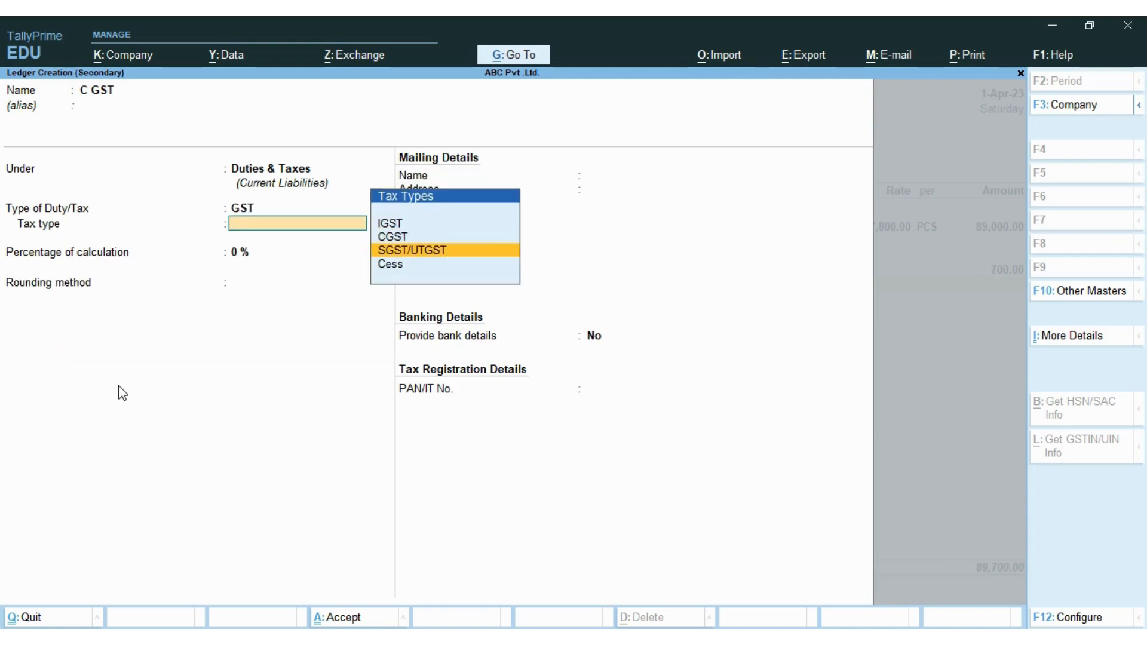
key("Up")
key("Return")
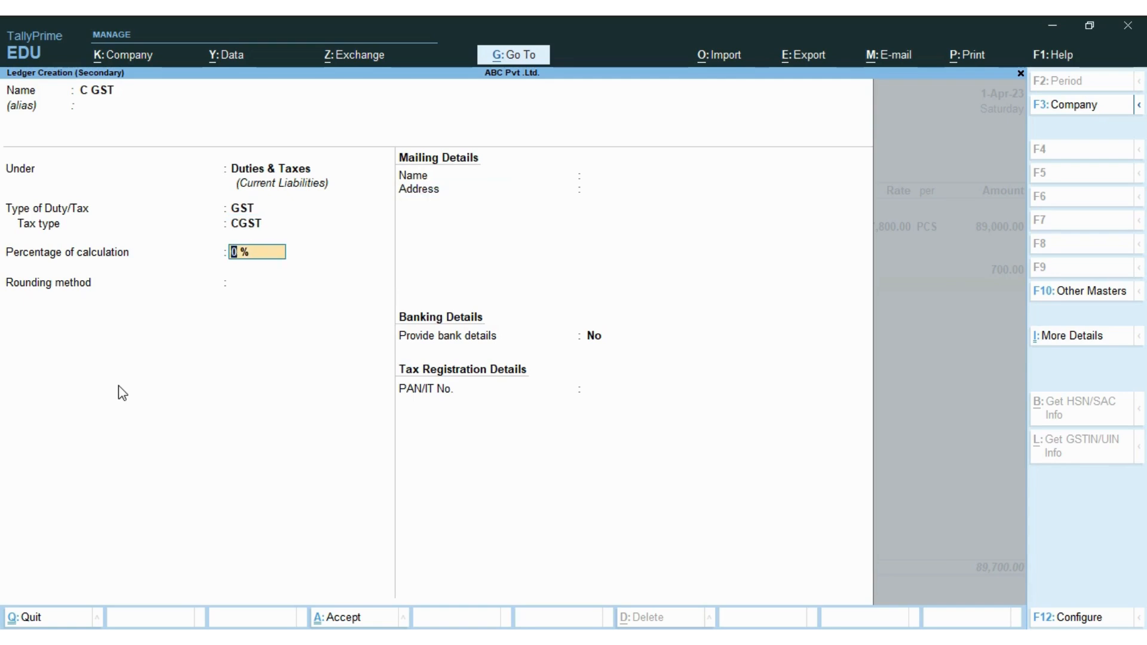
key("Return")
key("Return")
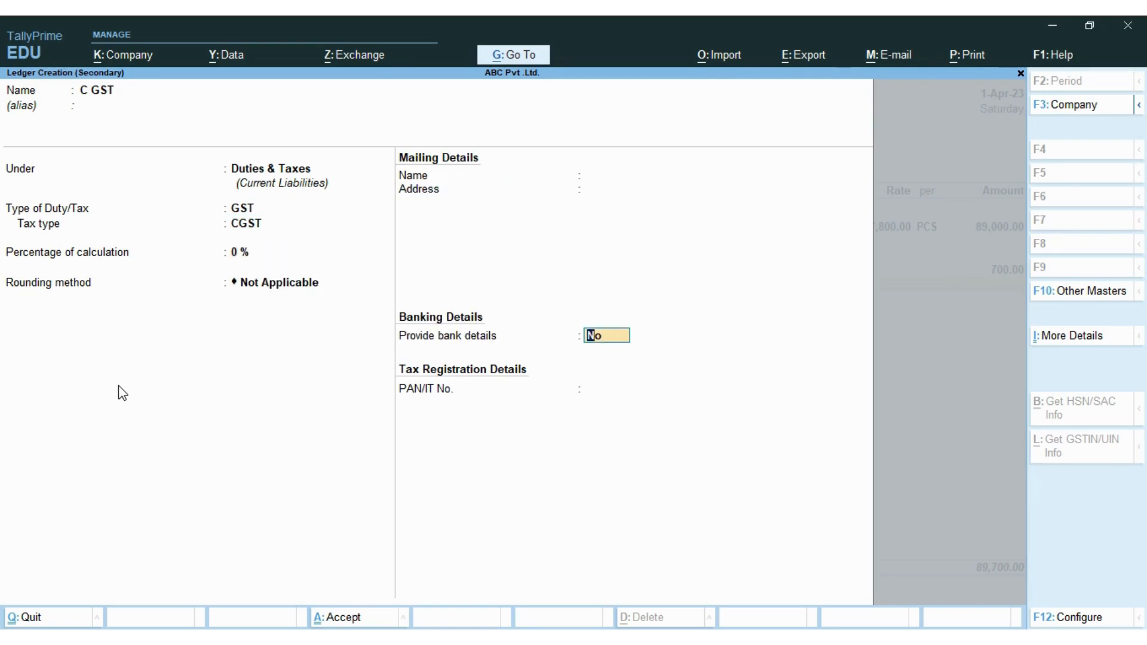
key("Return")
key("Return")
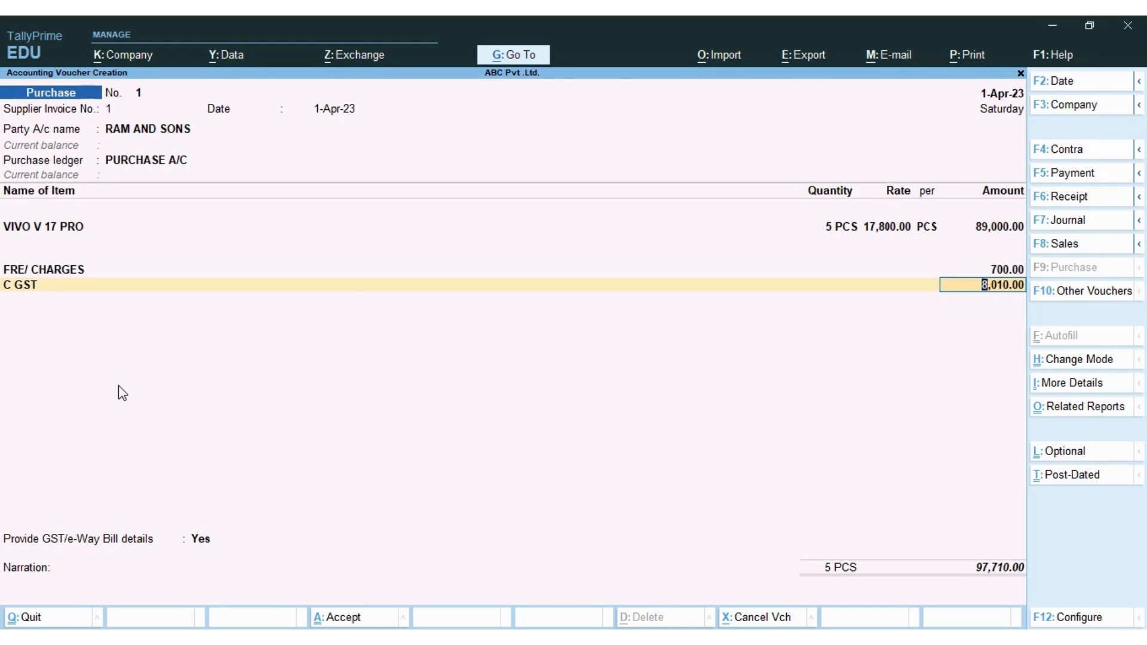
key("alt+Tab")
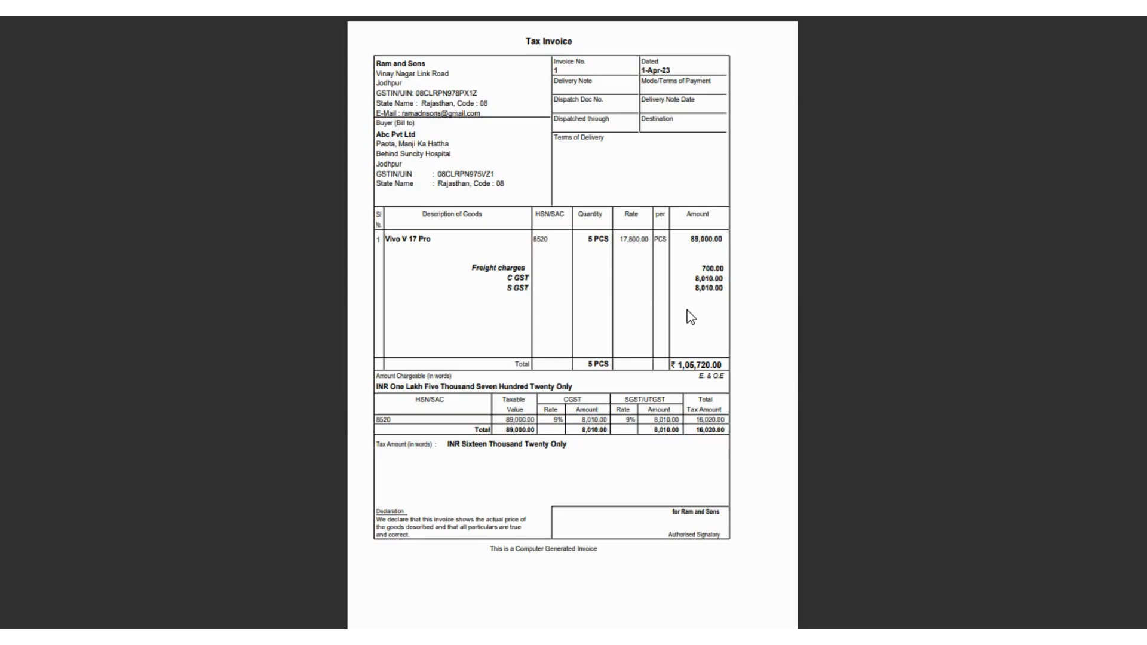
key("alt+Tab")
- Confirm the C GST amount of 8,010.00 and start an S GST ledger of duty type GST
key("Return")
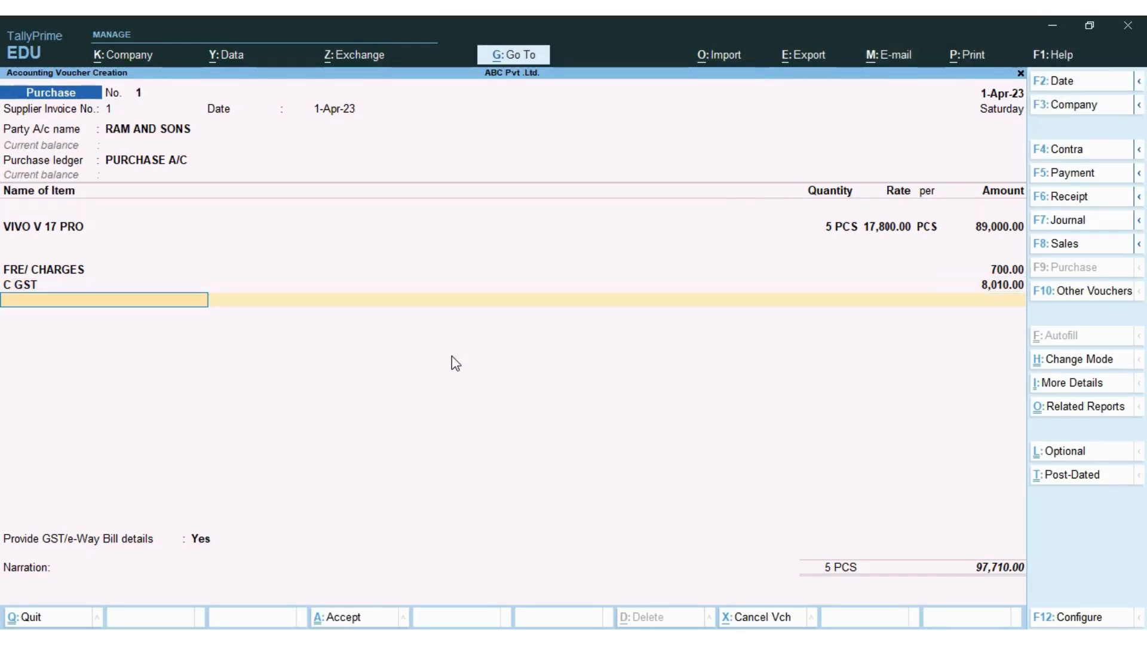
key("alt+c")
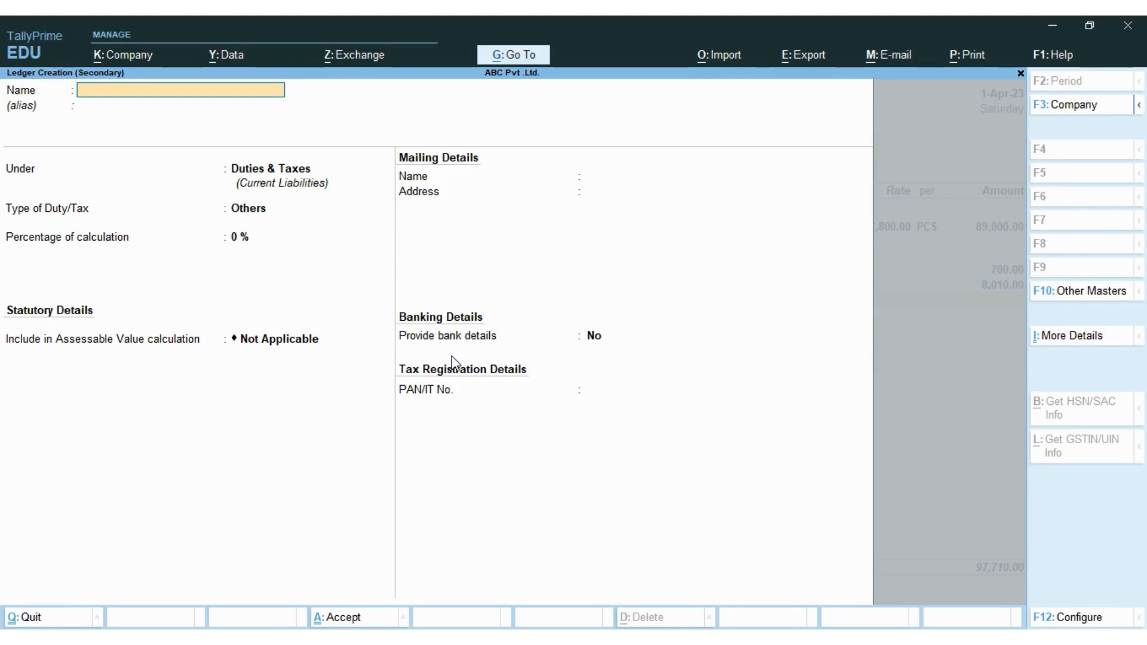
type("GST")
key("Return")
key("Return")
key("Return")
key("Up")
key("Return")
- Give the S GST ledger tax type SGST/UTGST, save it, and confirm 8,010.00
key("Down")
key("Down")
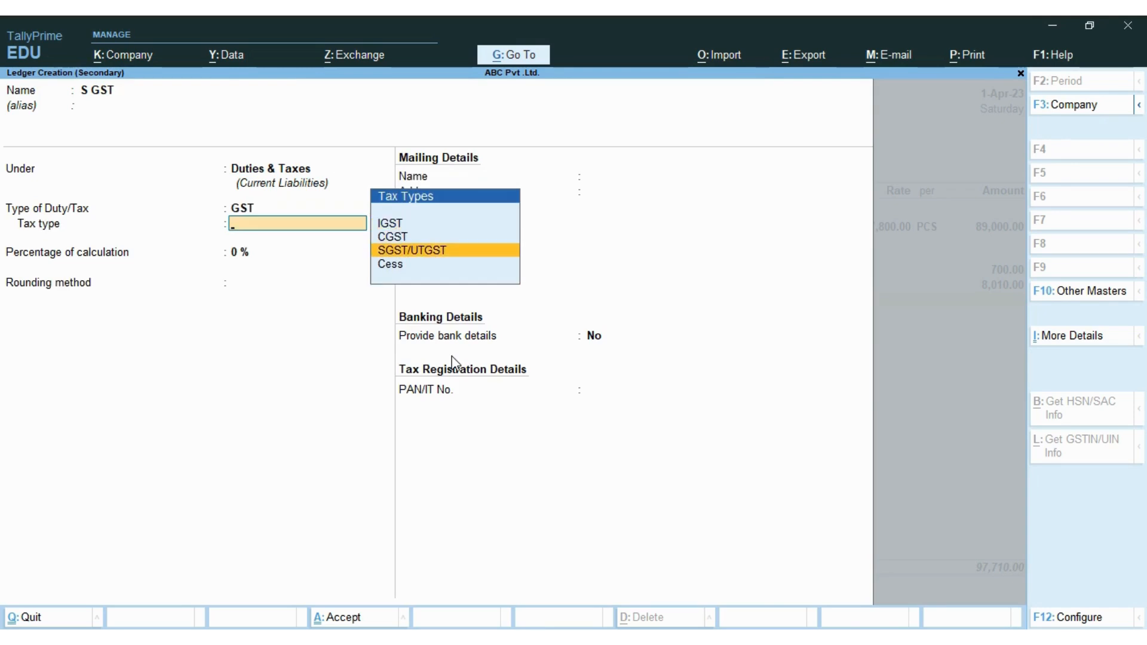
key("Return")
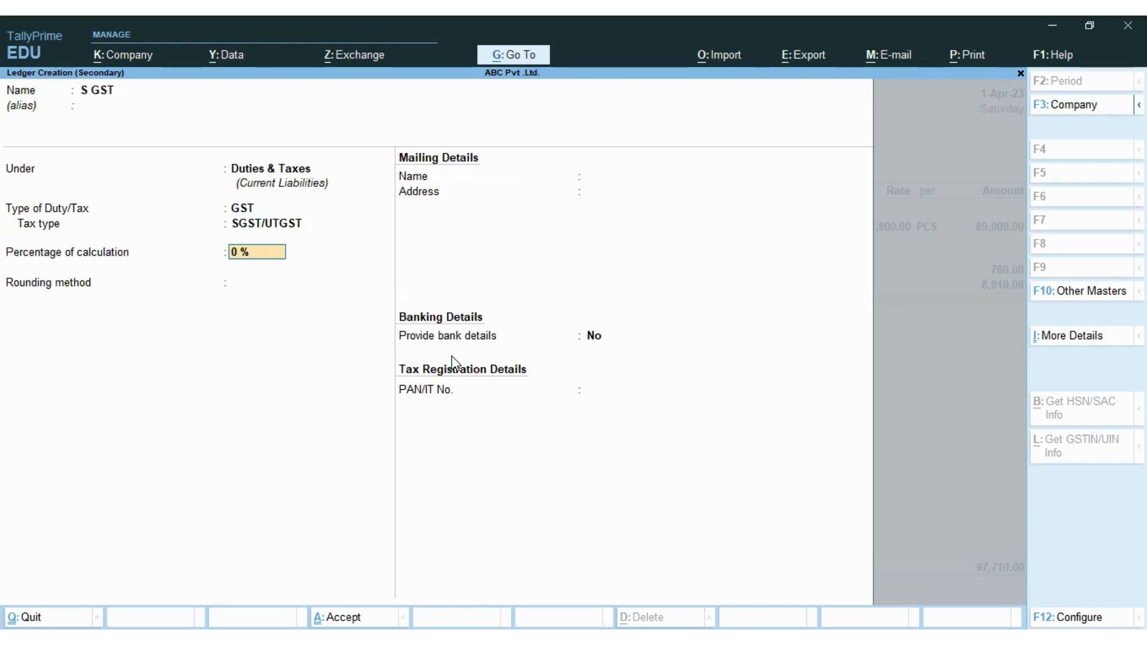
key("Return")
key("Return")
key("ctrl+a")
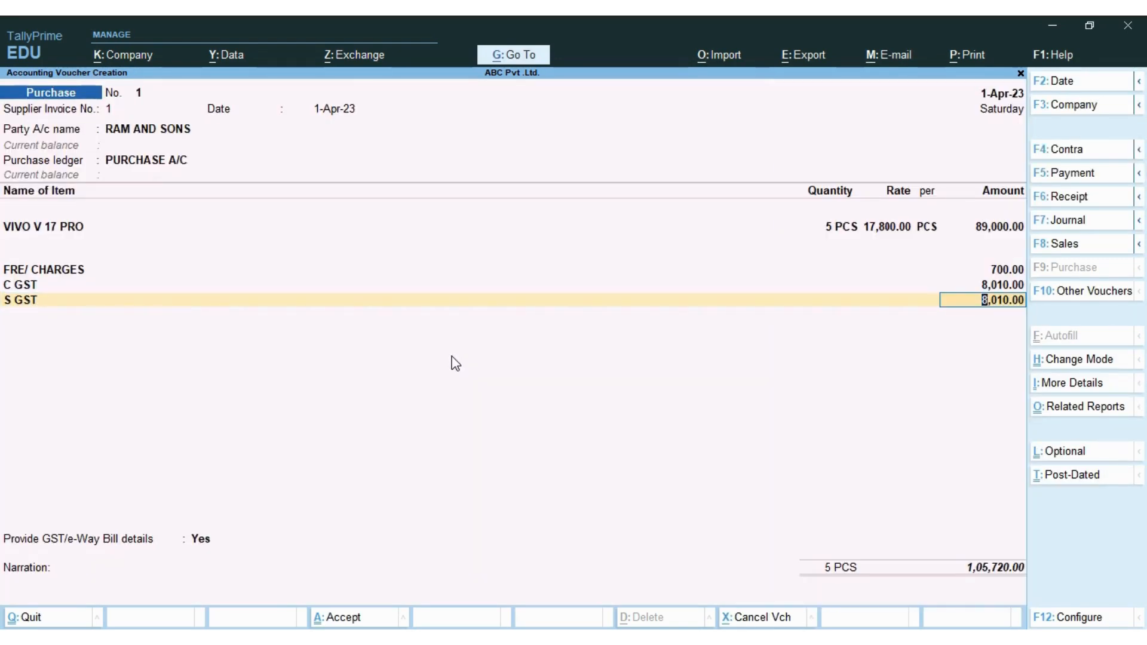
key("Return")
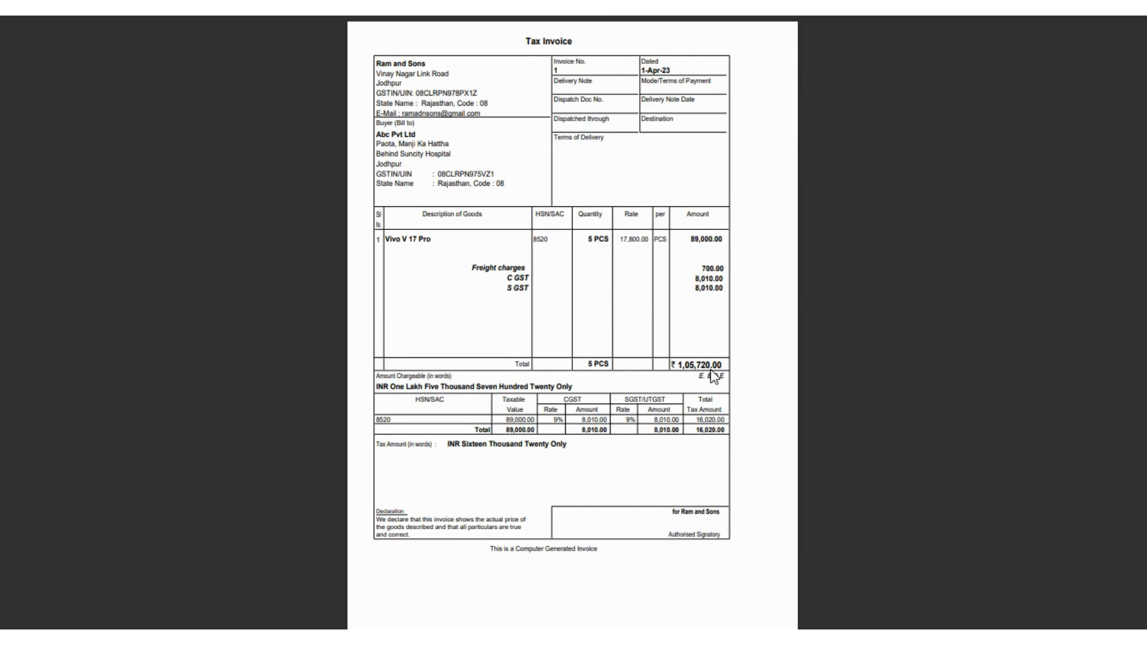
- Compare the 1,05,720.00 voucher total against the tax invoice, ending on the voucher
key("Escape")
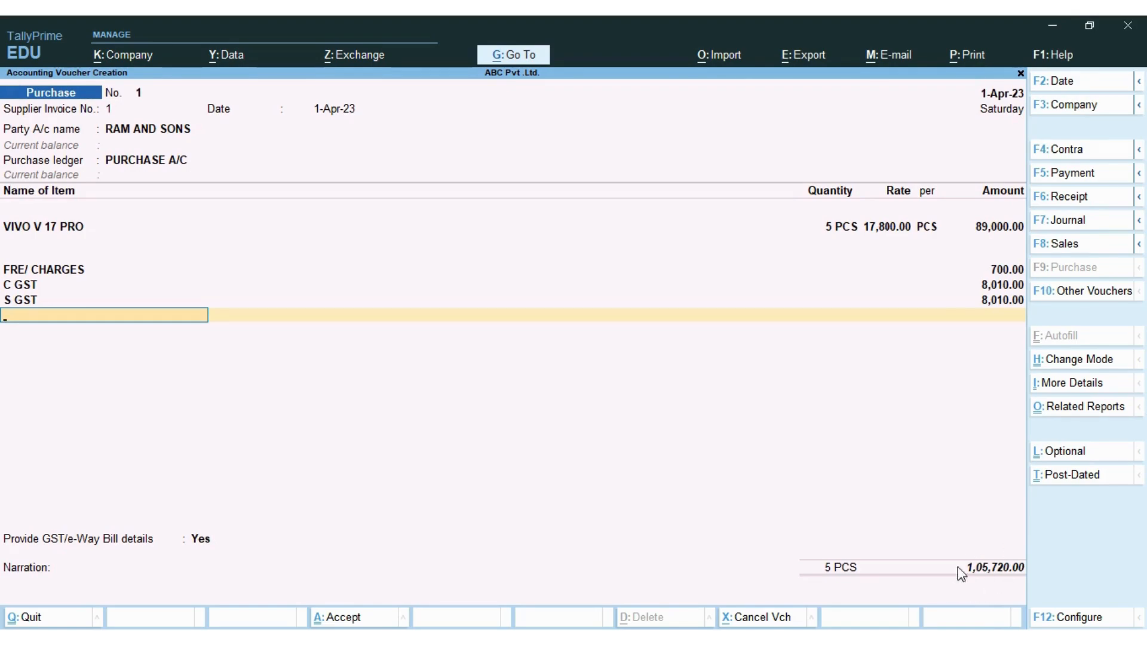
key("alt+Tab")
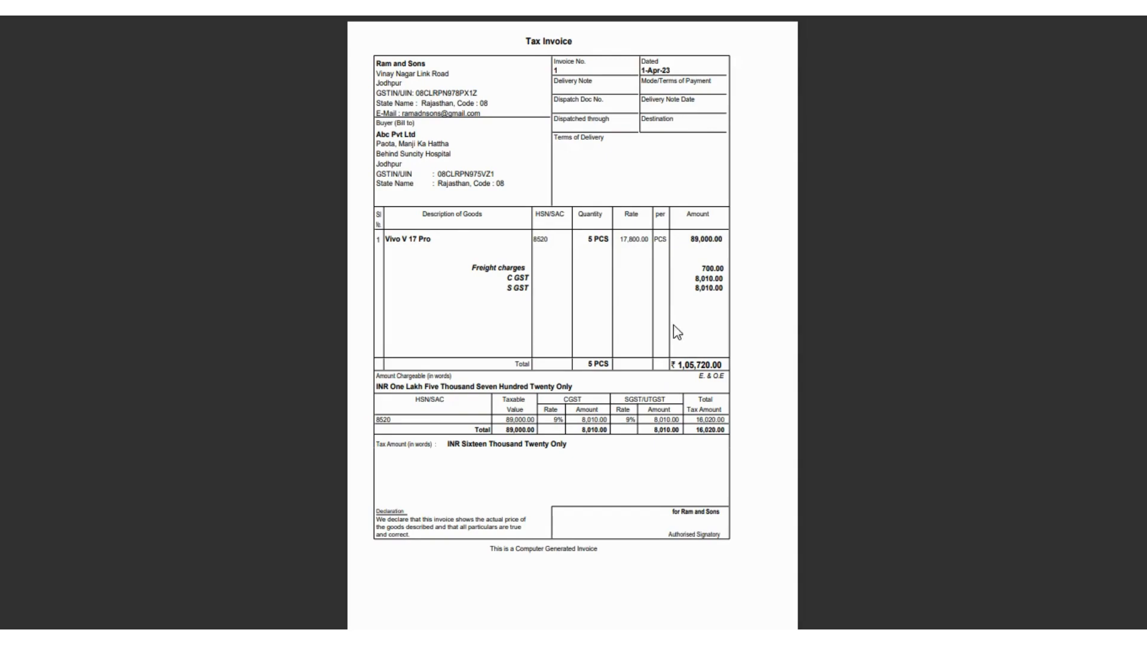
key("alt+Tab")
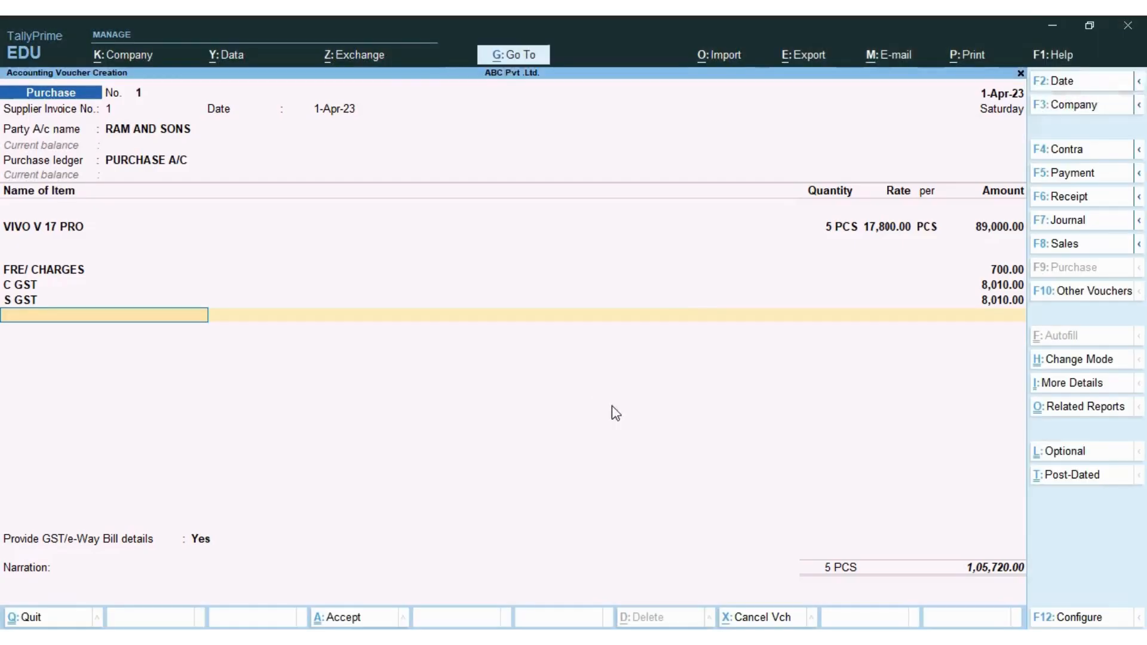